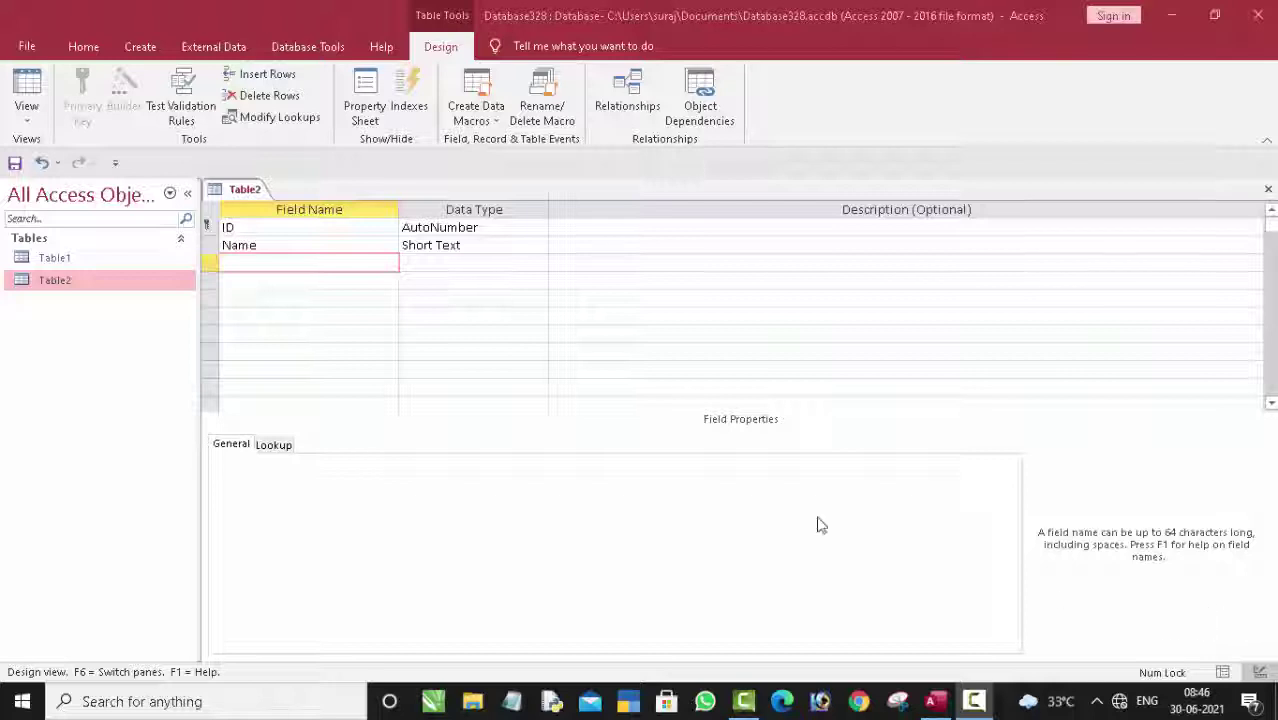
Step: Name a new field 'String' in the empty row below Name in Table2's design
click(231, 263)
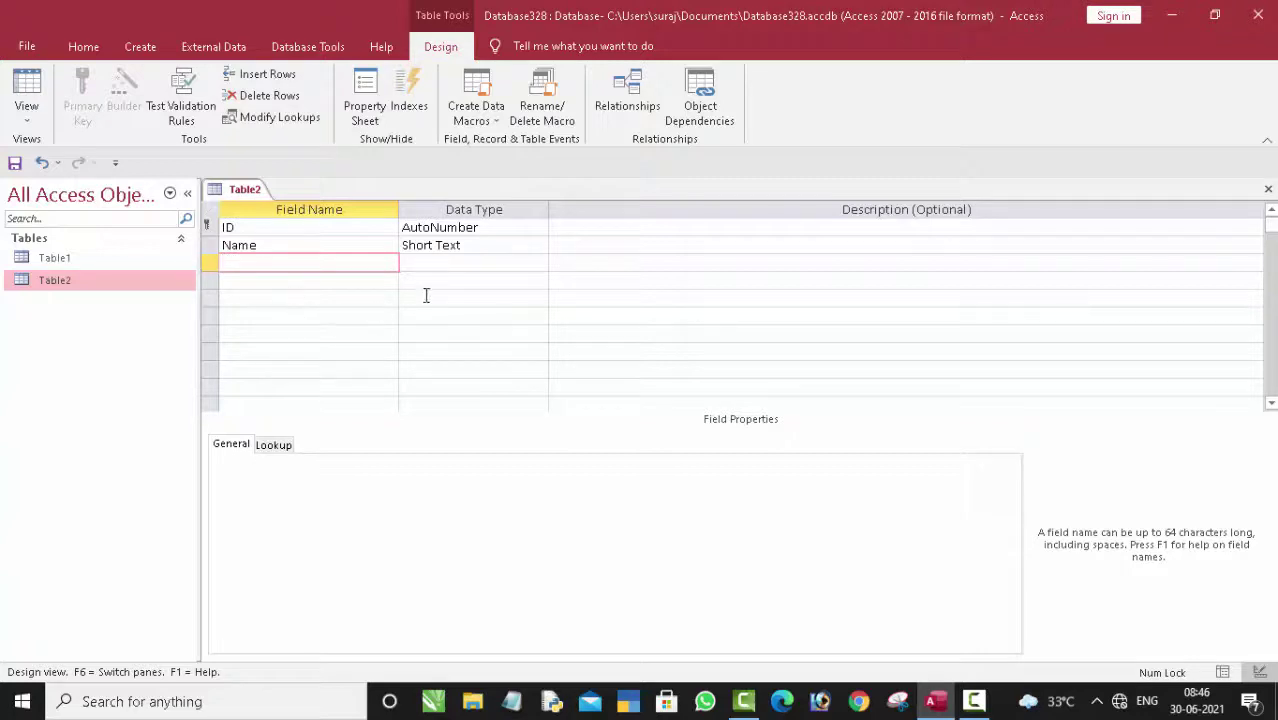
click(424, 265)
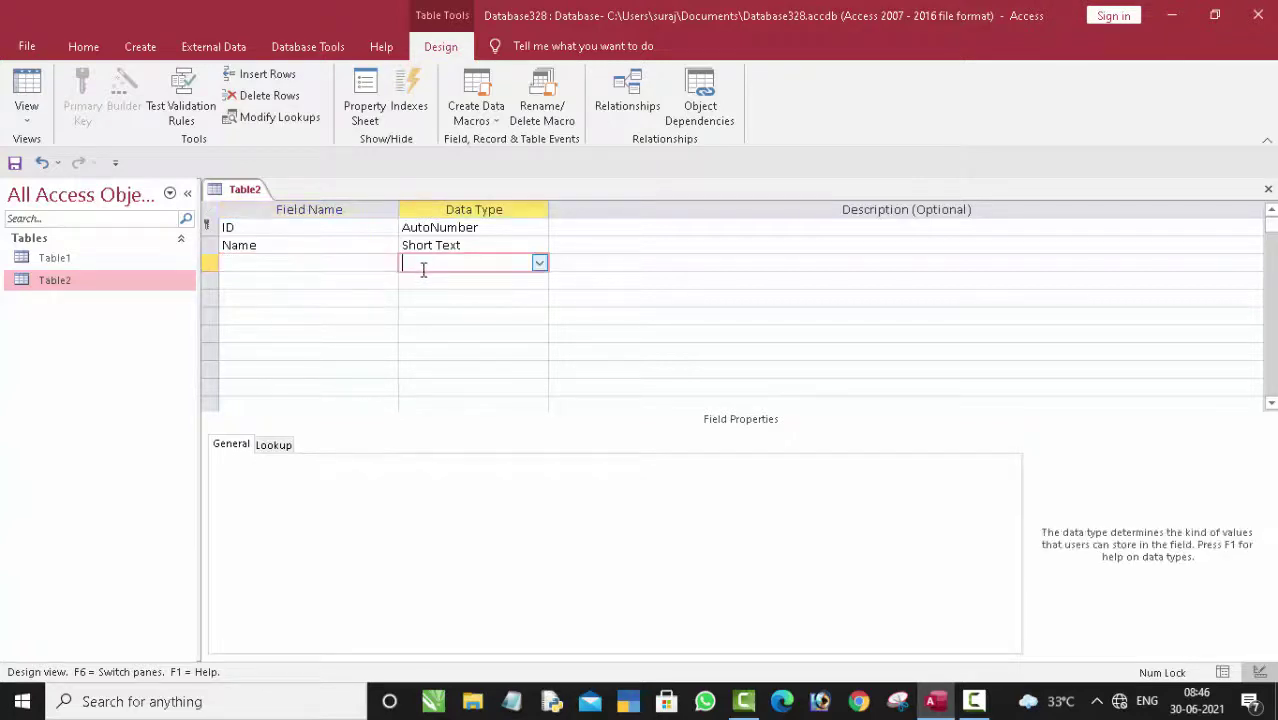
click(296, 264)
text(String)
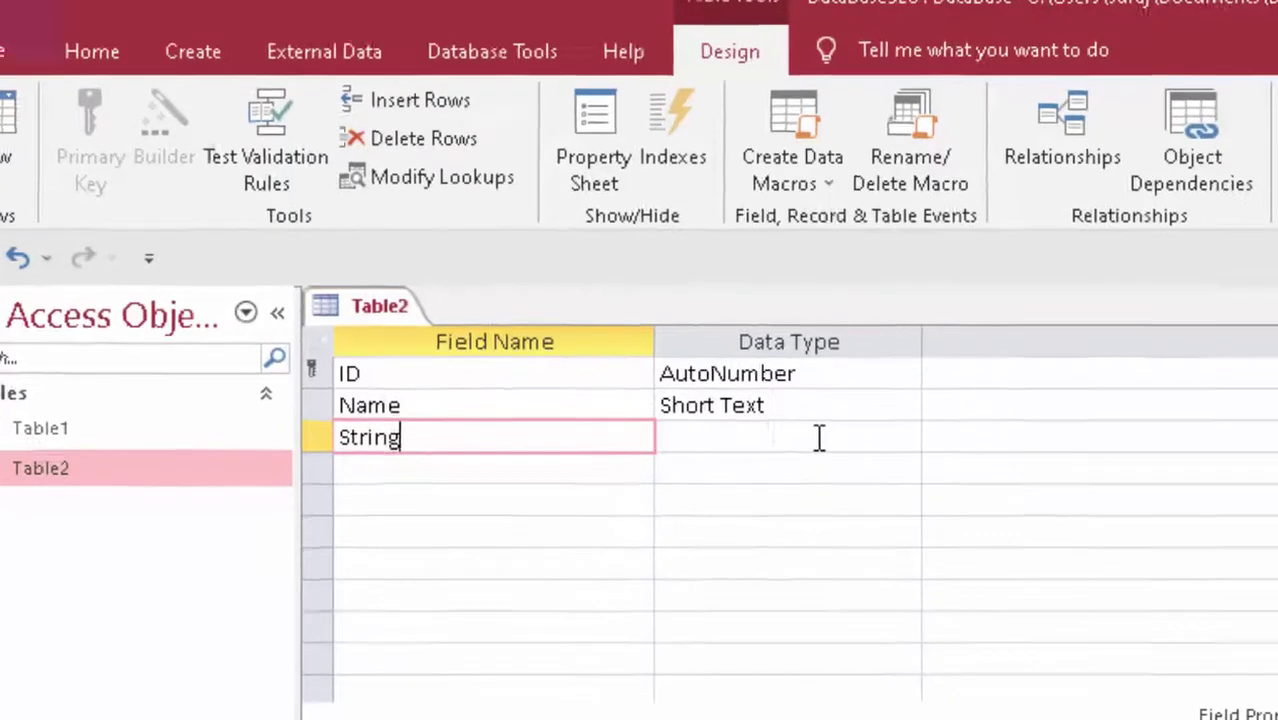
Step: Give String the Short Text data type and bring up its data type list
click(818, 437)
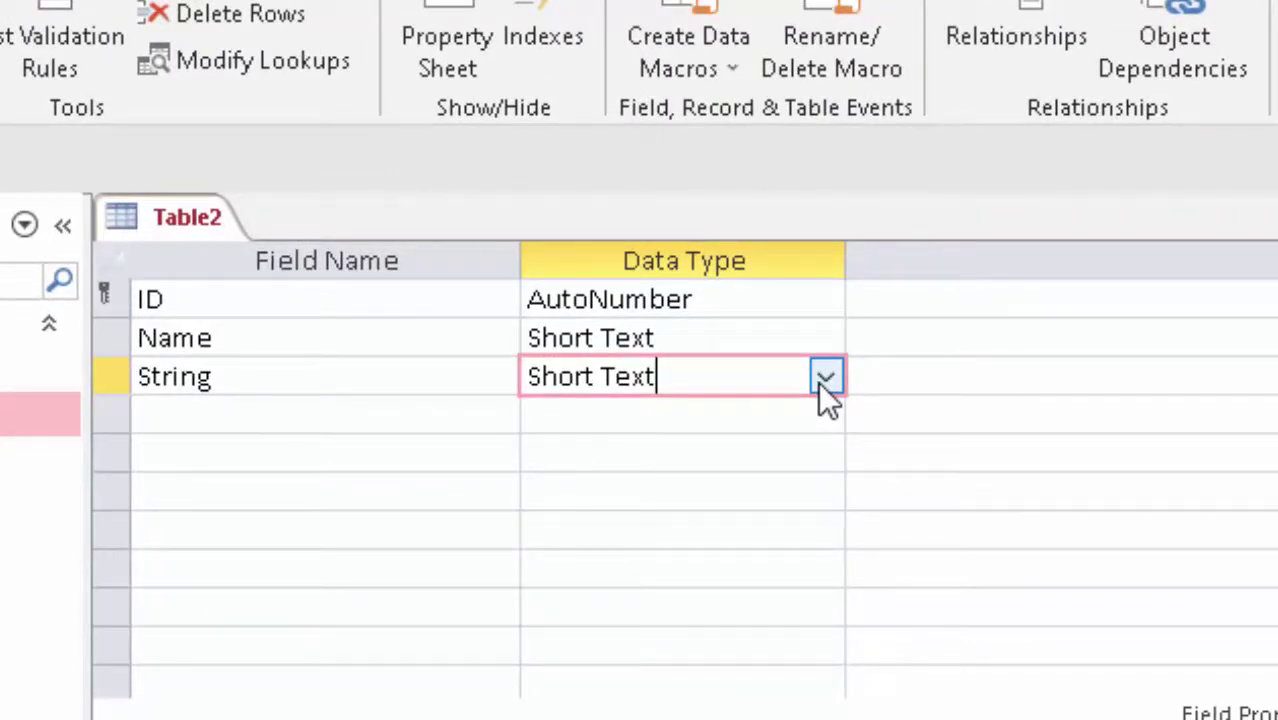
click(825, 378)
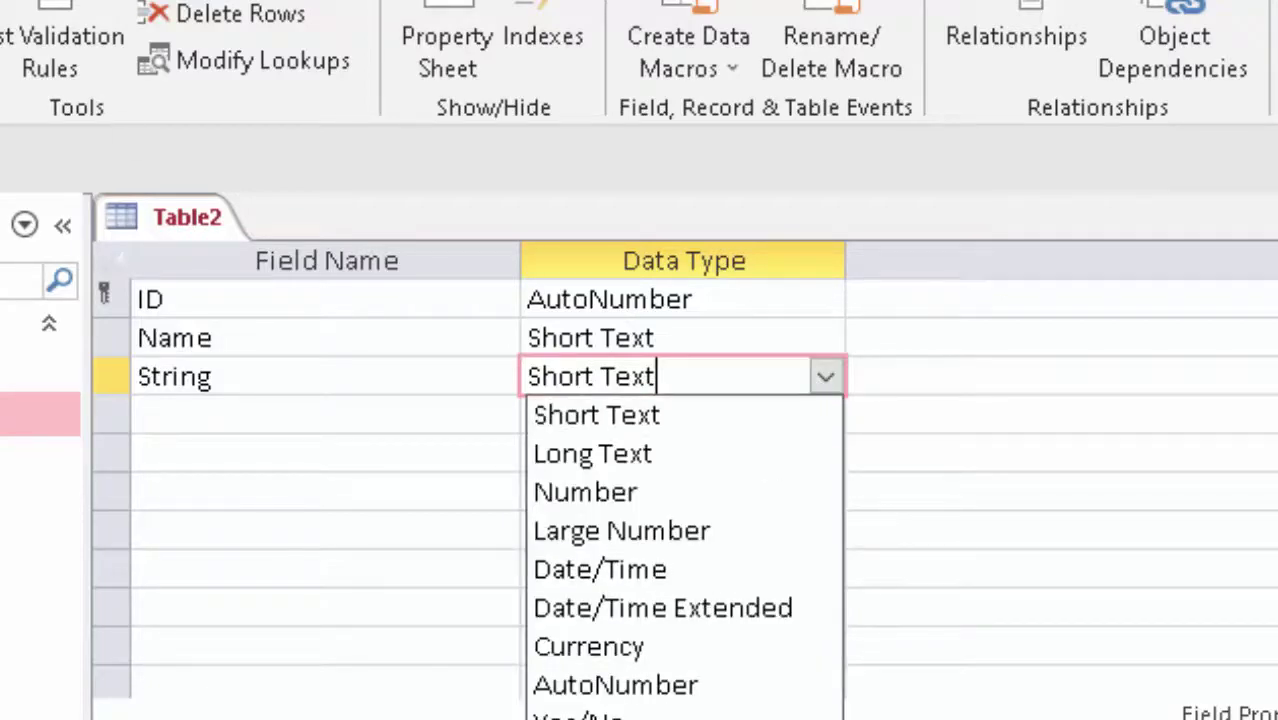
click(272, 90)
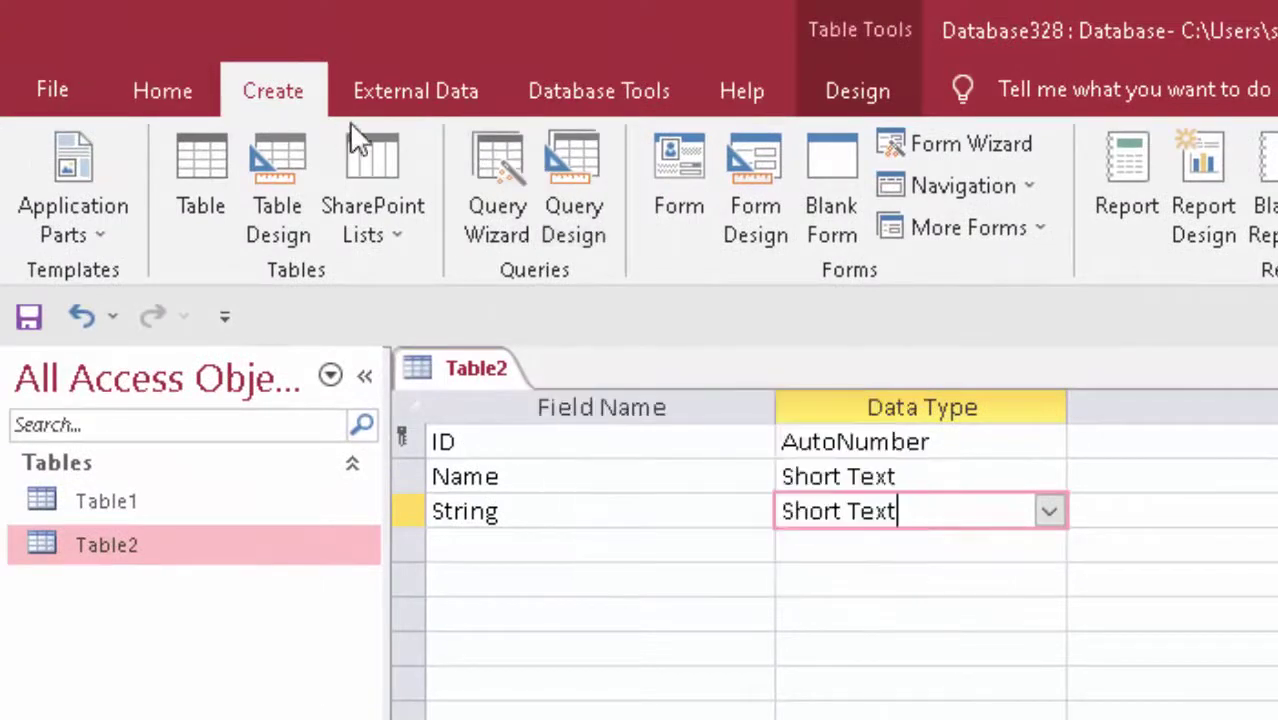
click(194, 88)
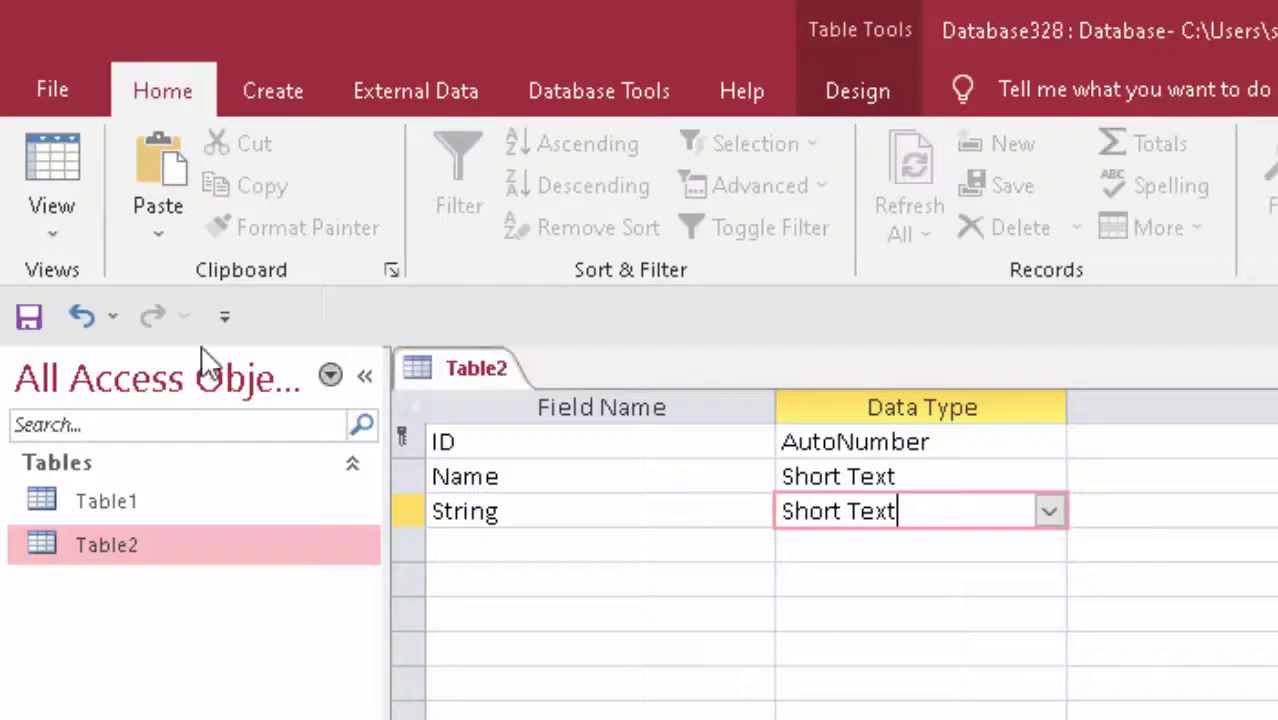
click(59, 227)
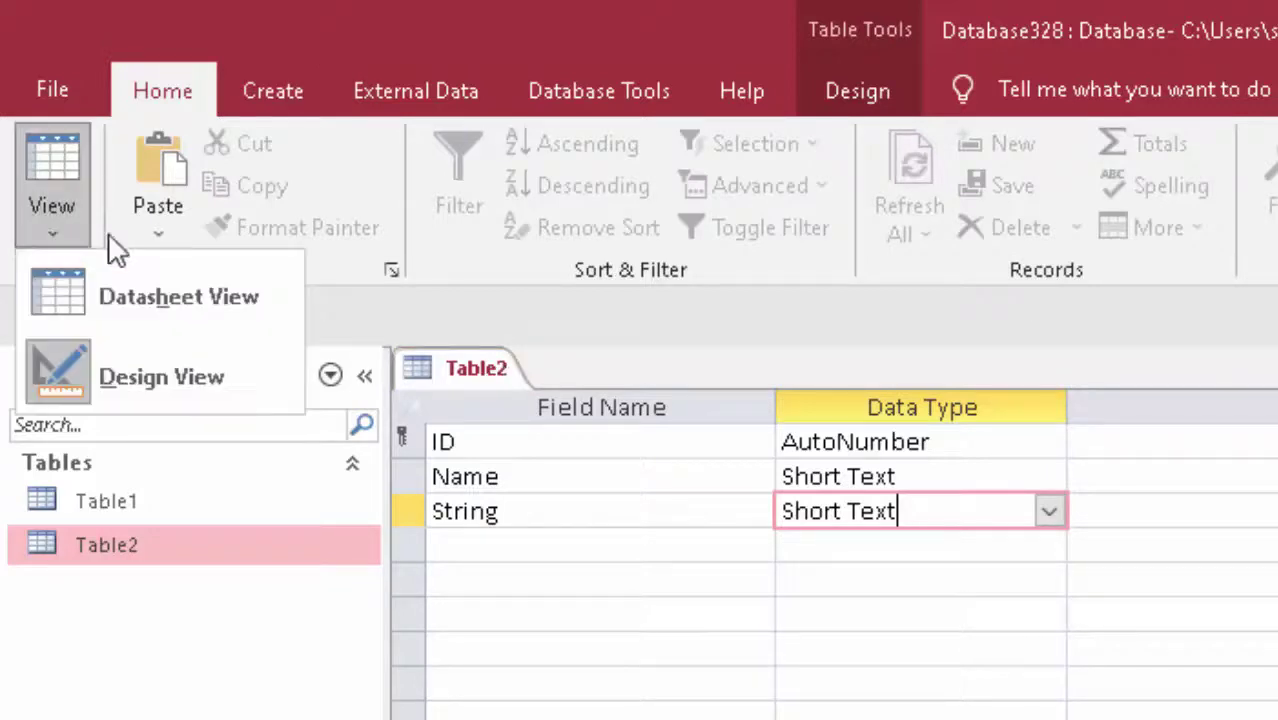
click(850, 695)
click(1006, 394)
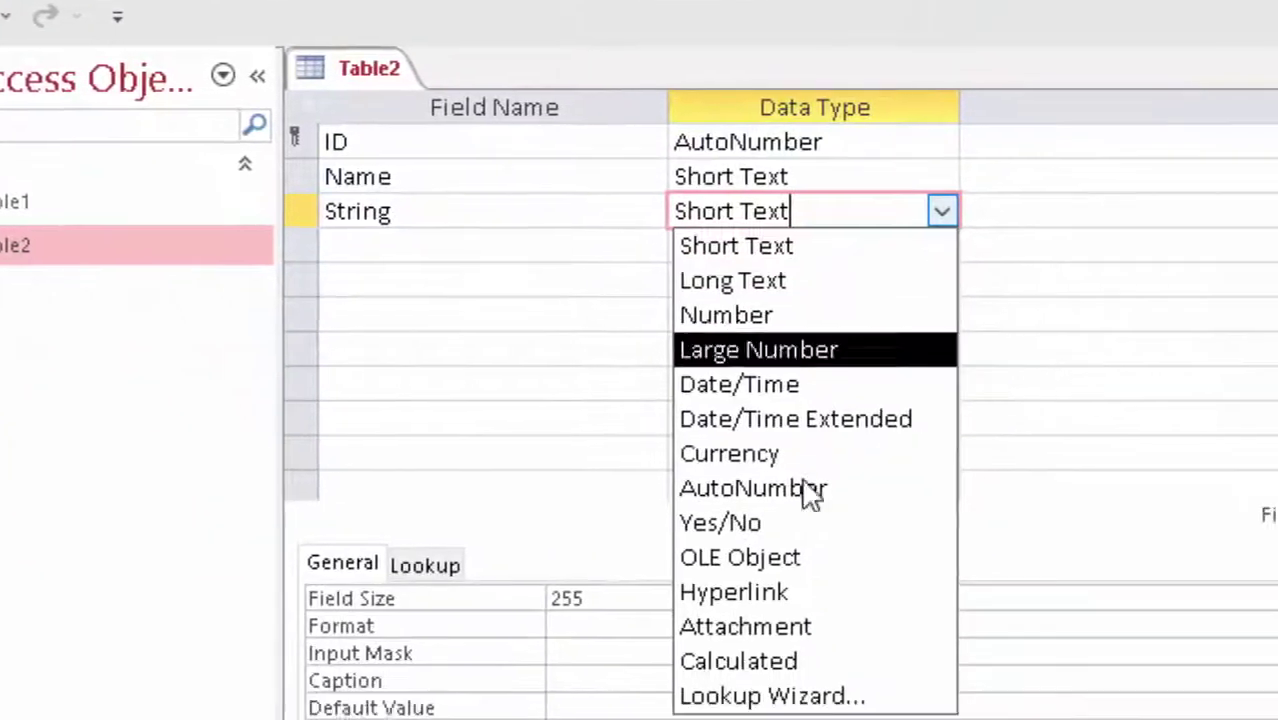
Step: Make String a Calculated field and expand Functions > Built-In Functions in Expression Builder
click(760, 660)
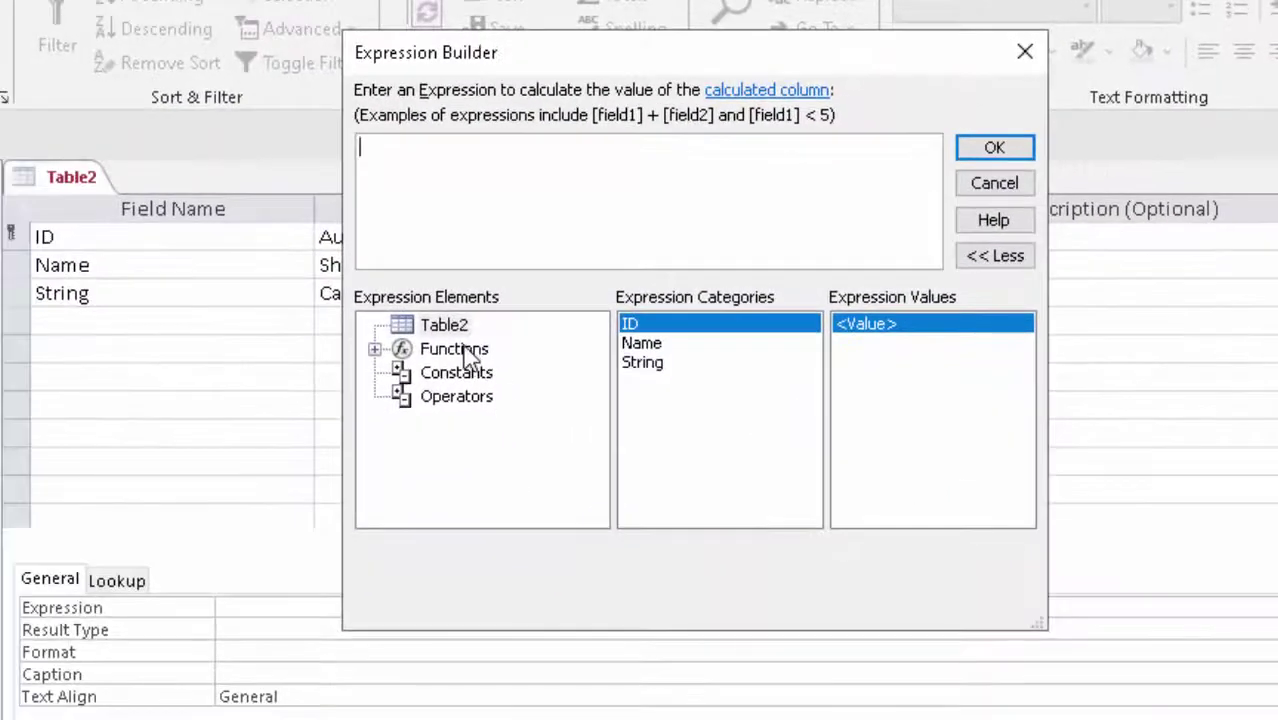
click(470, 350)
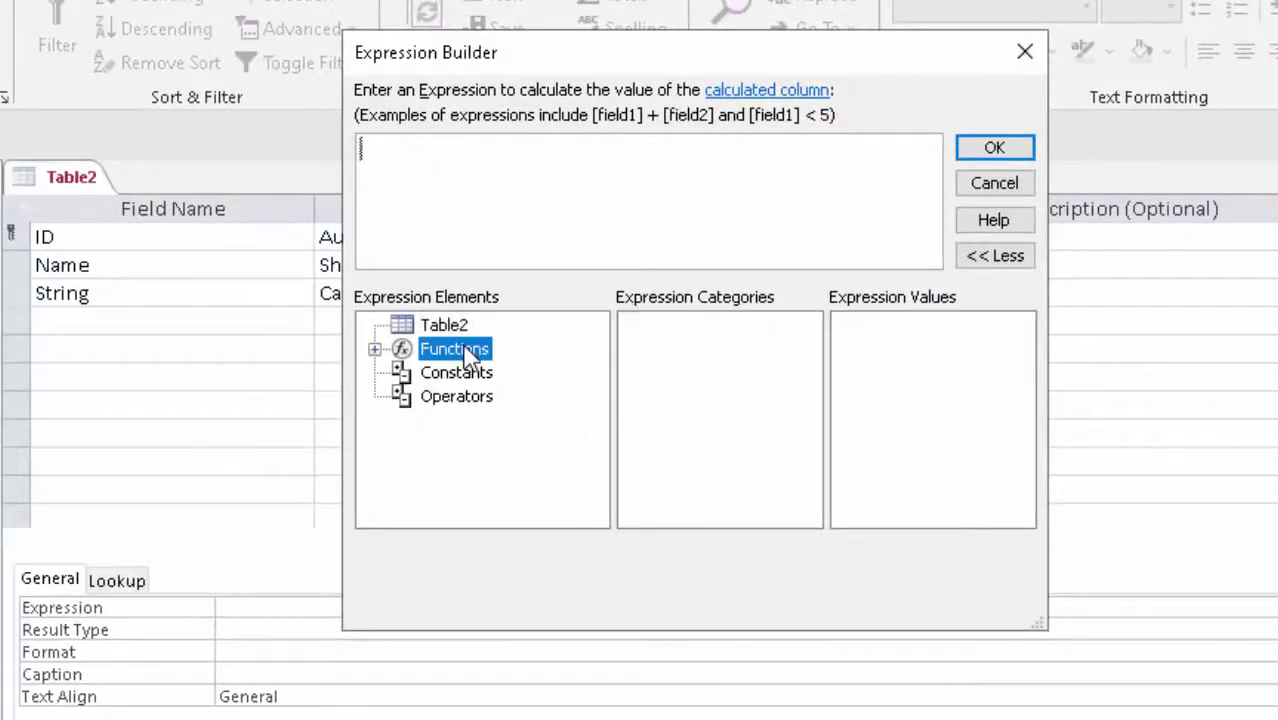
double_click(455, 349)
click(468, 375)
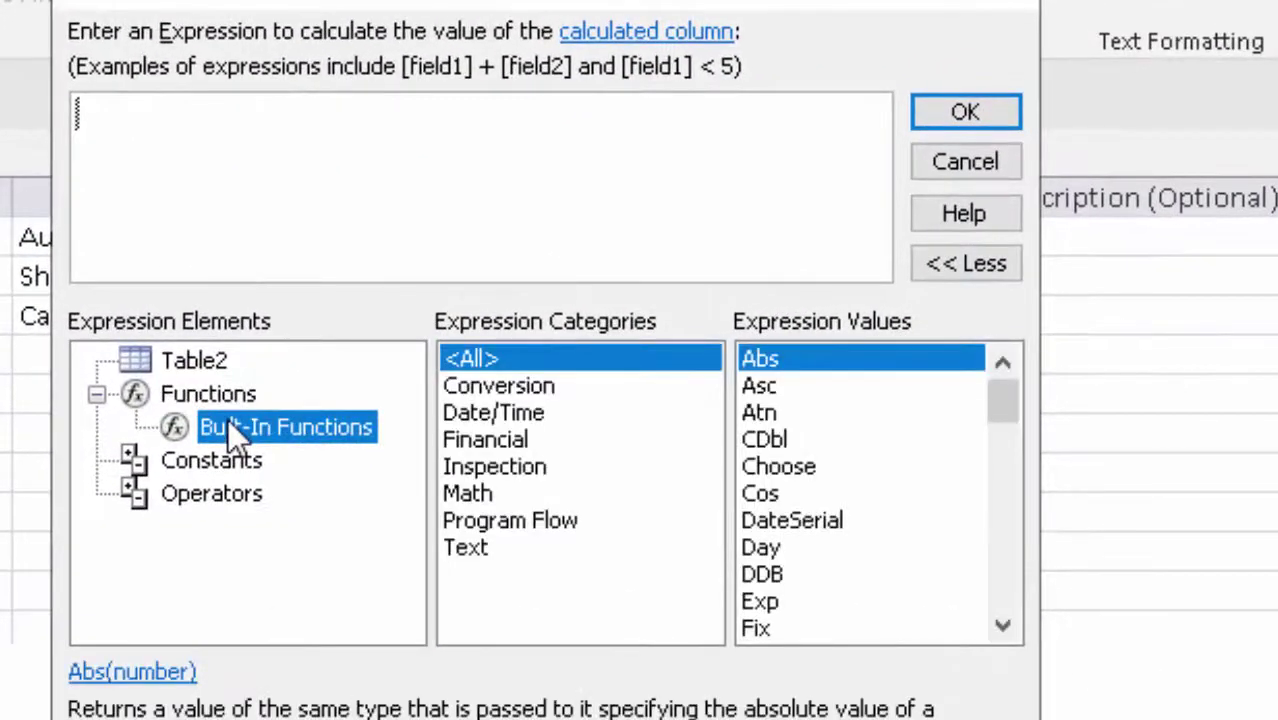
Step: Enter the expression Mid([Name],1,4) for String and confirm it
click(275, 145)
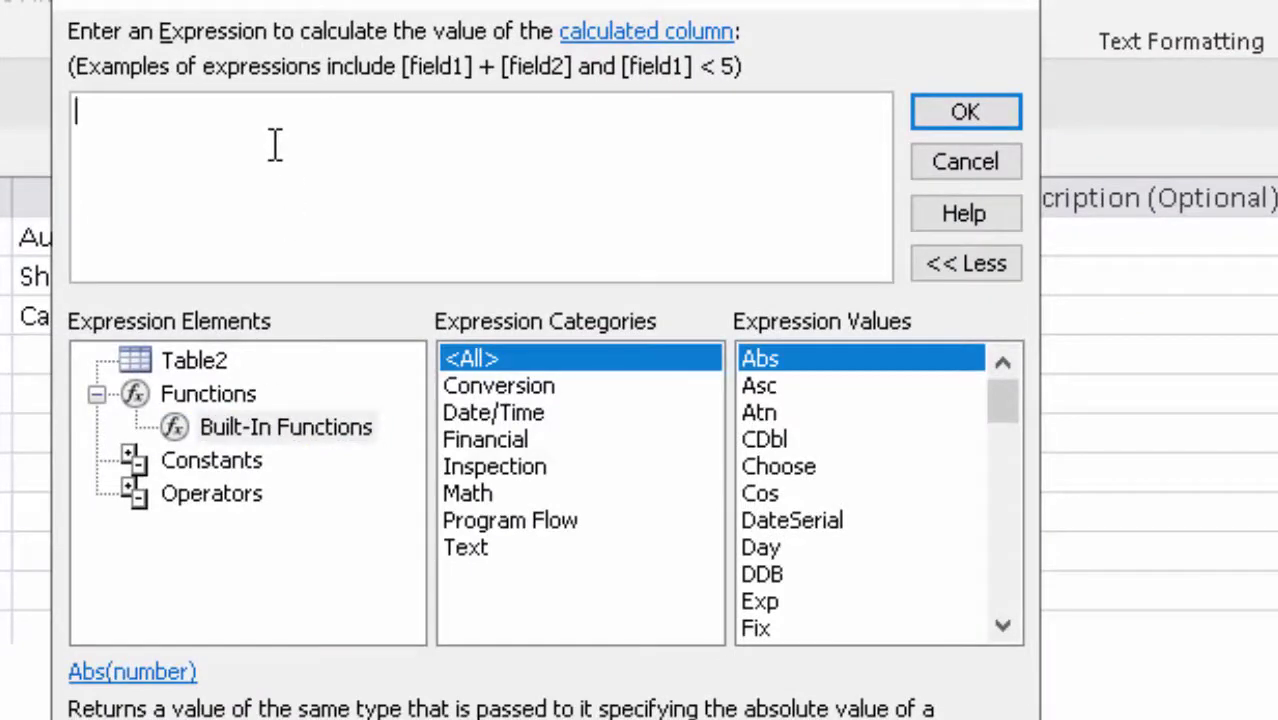
text(m)
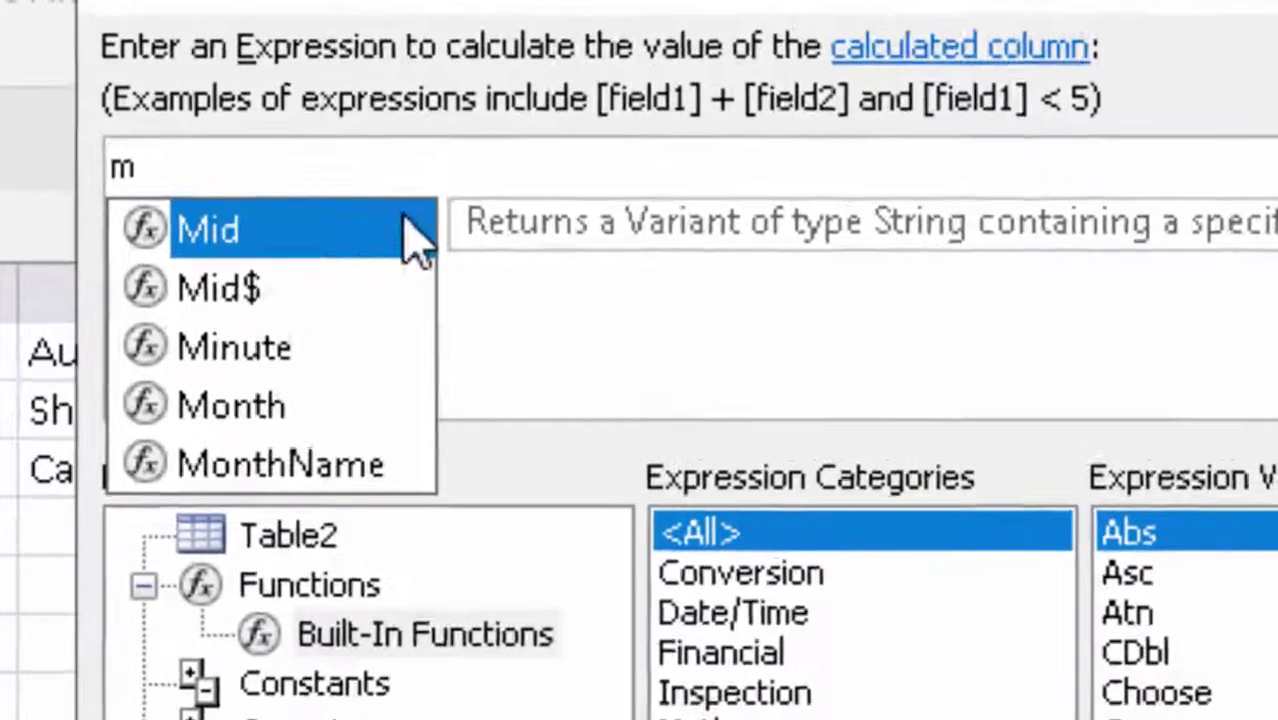
double_click(280, 155)
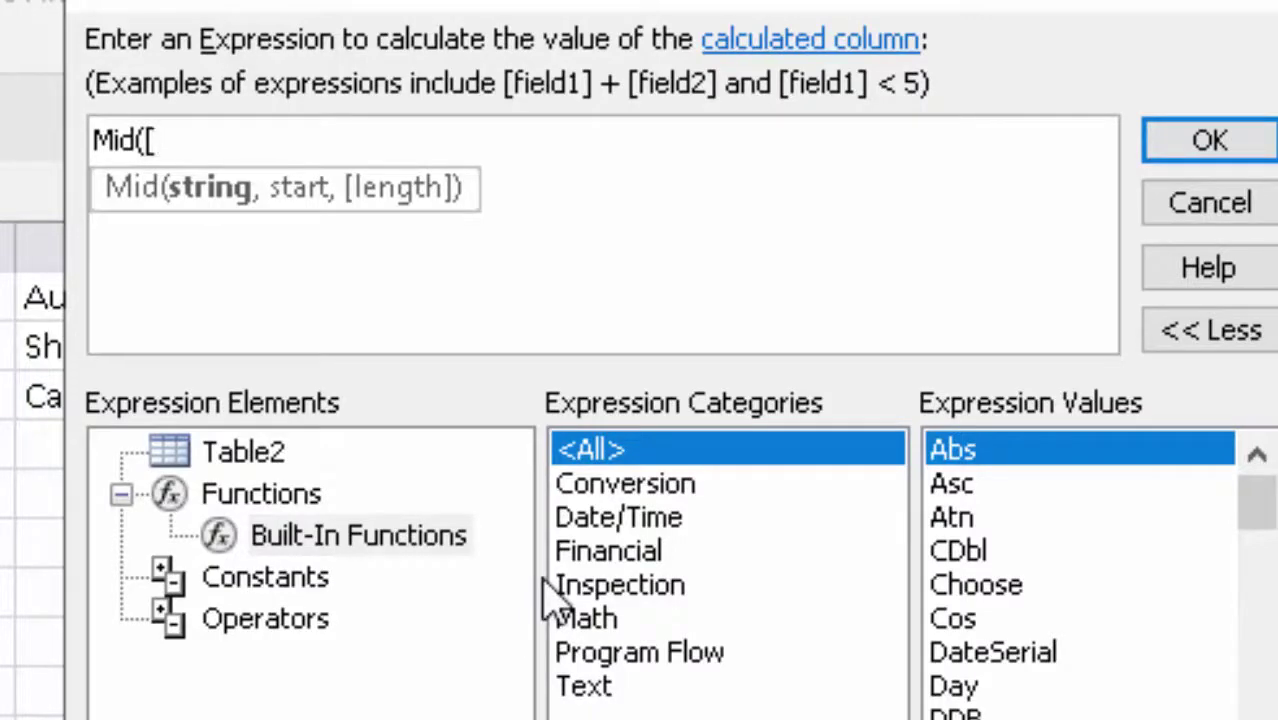
text(Na)
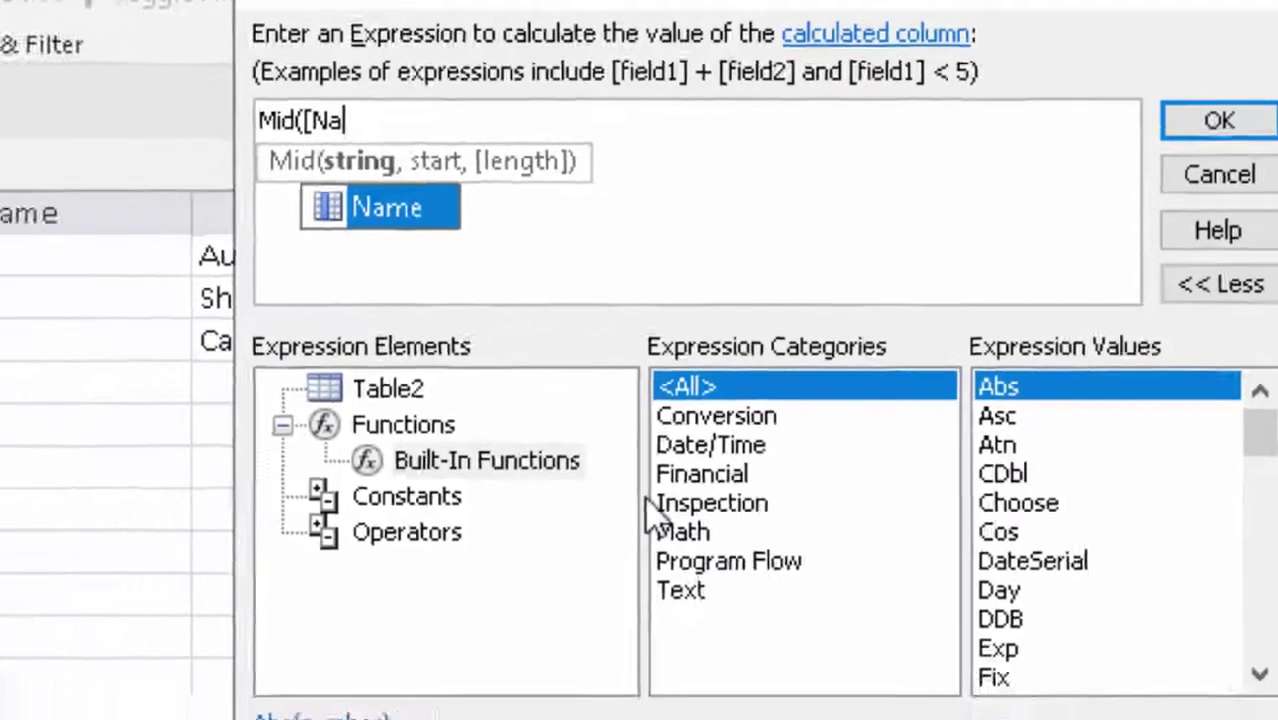
text(me])
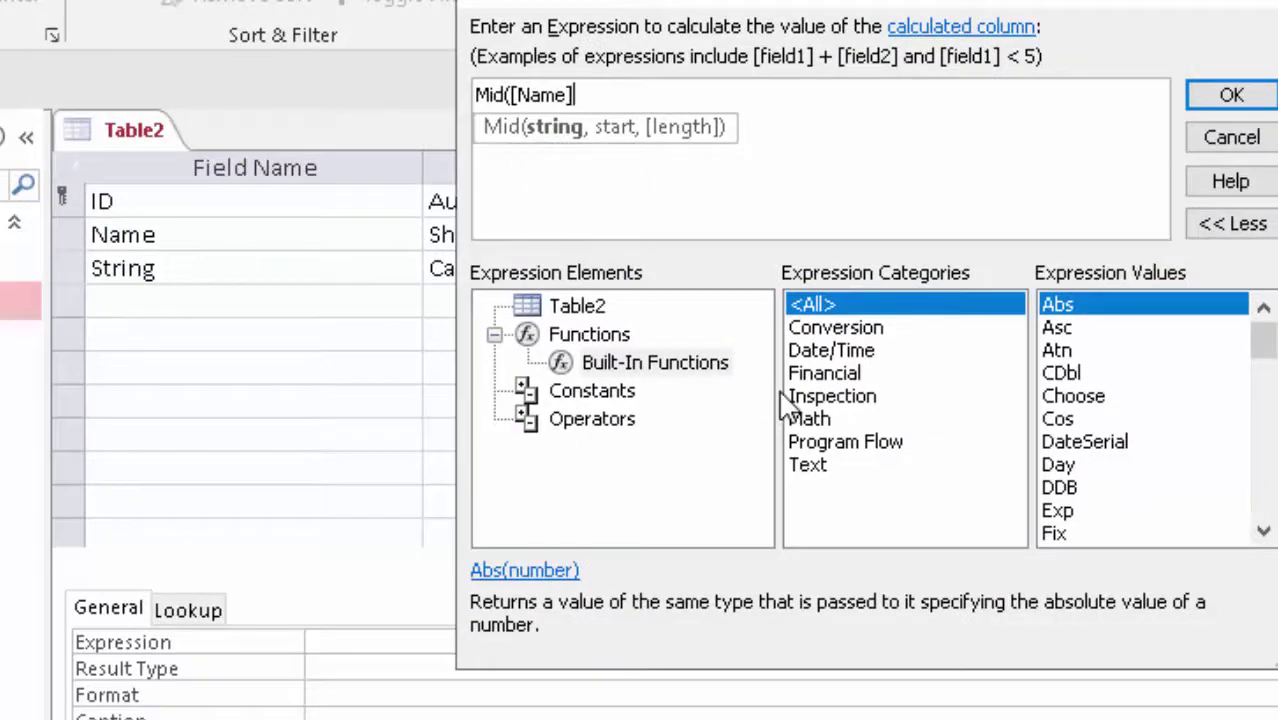
text(, )
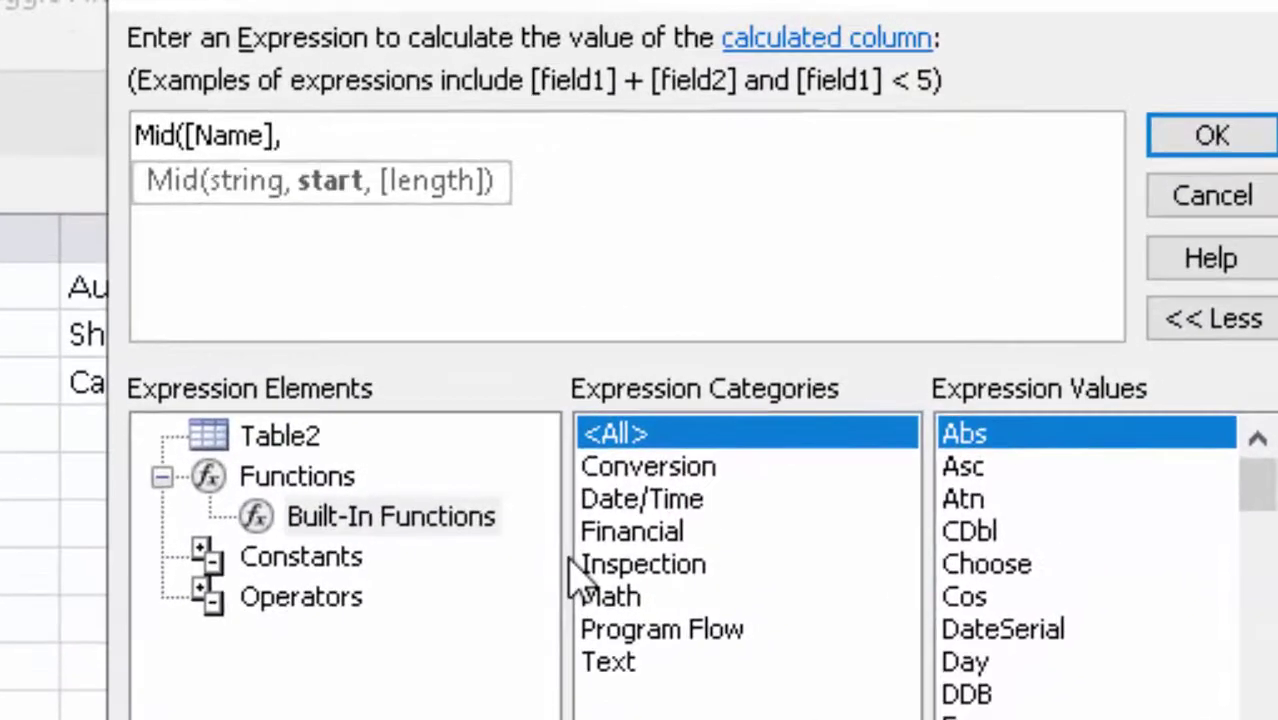
text(1)
text(,5)
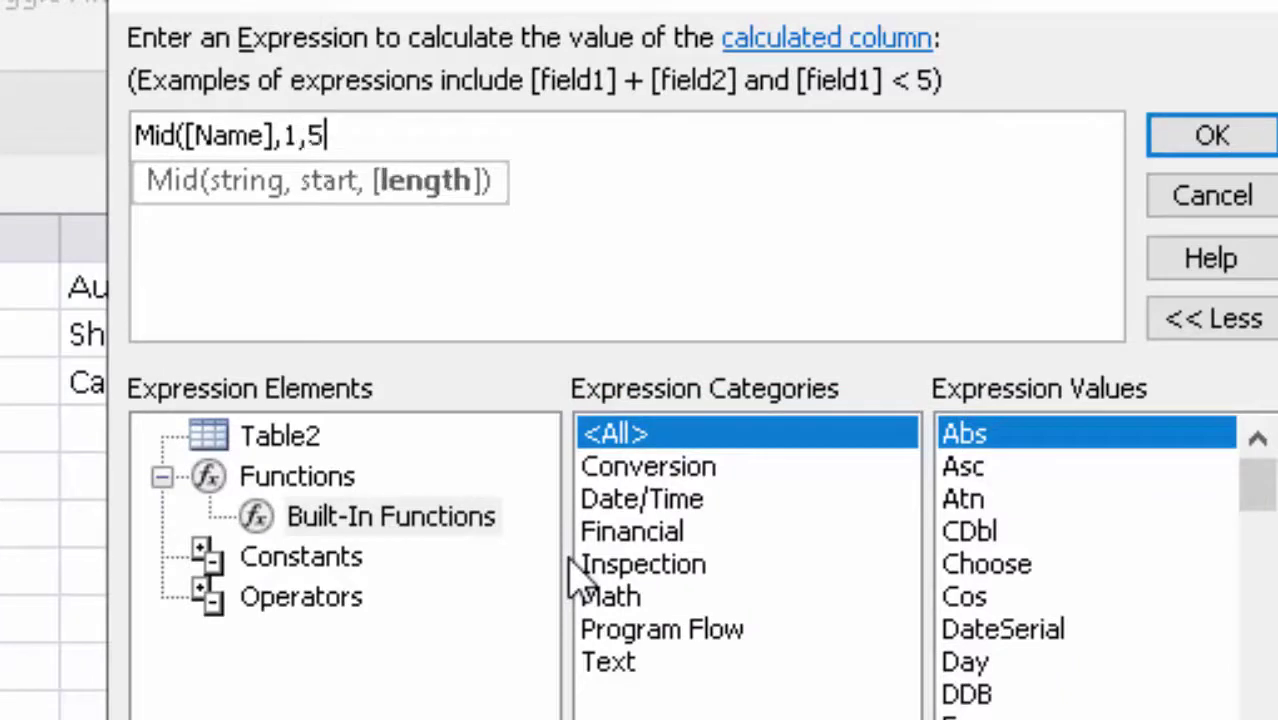
key(BackSpace)
text(4))
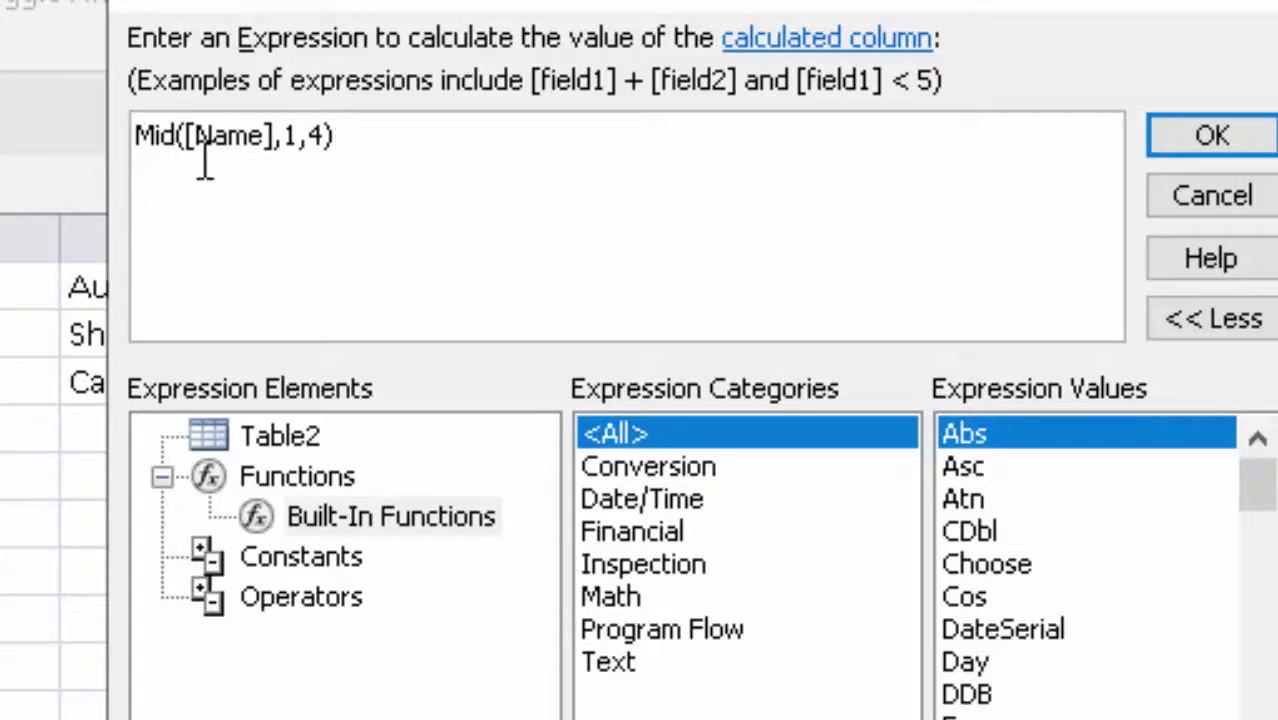
click(1215, 140)
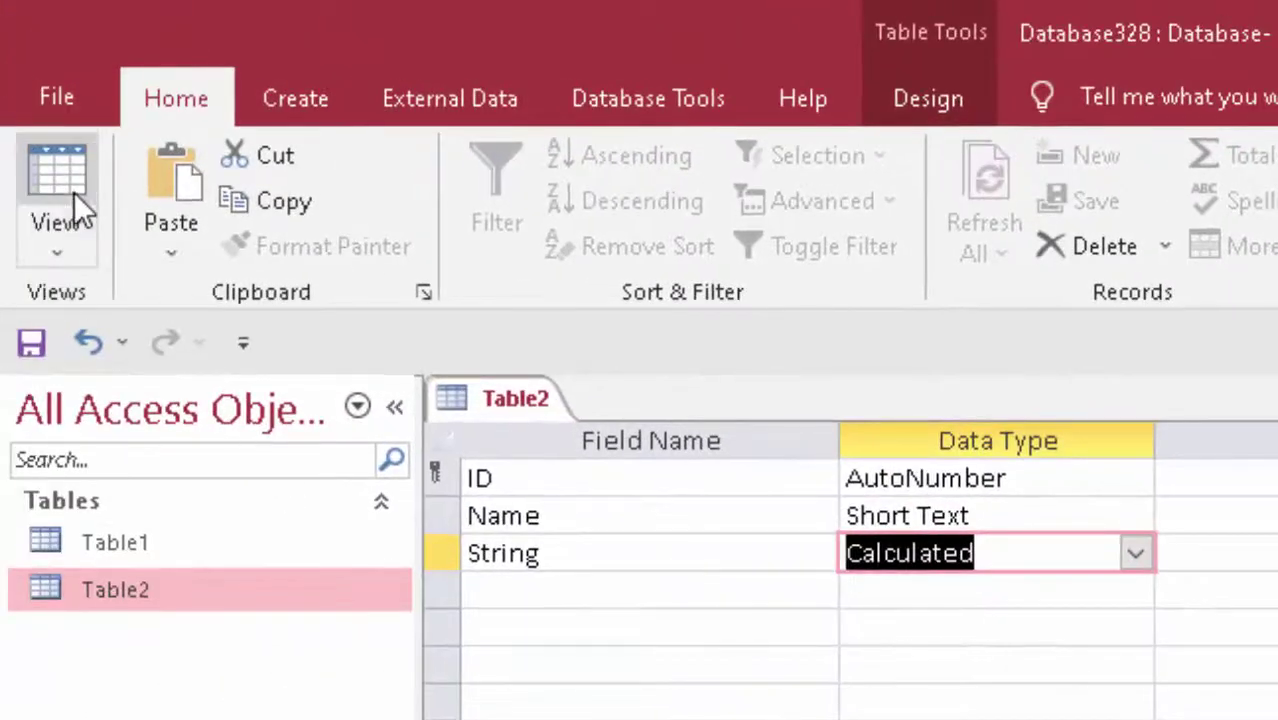
Step: Save Table2 and view its datasheet, where String shows Peac, Perl, Pump and Pipe
click(72, 195)
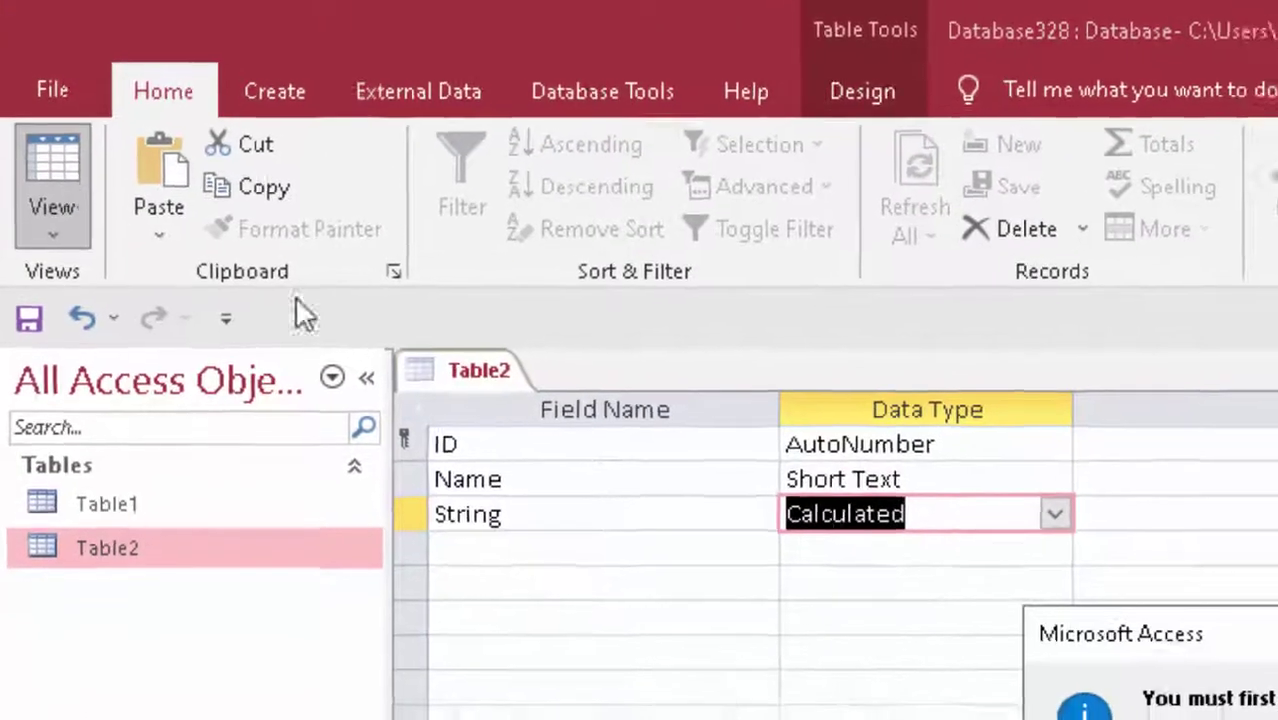
click(992, 684)
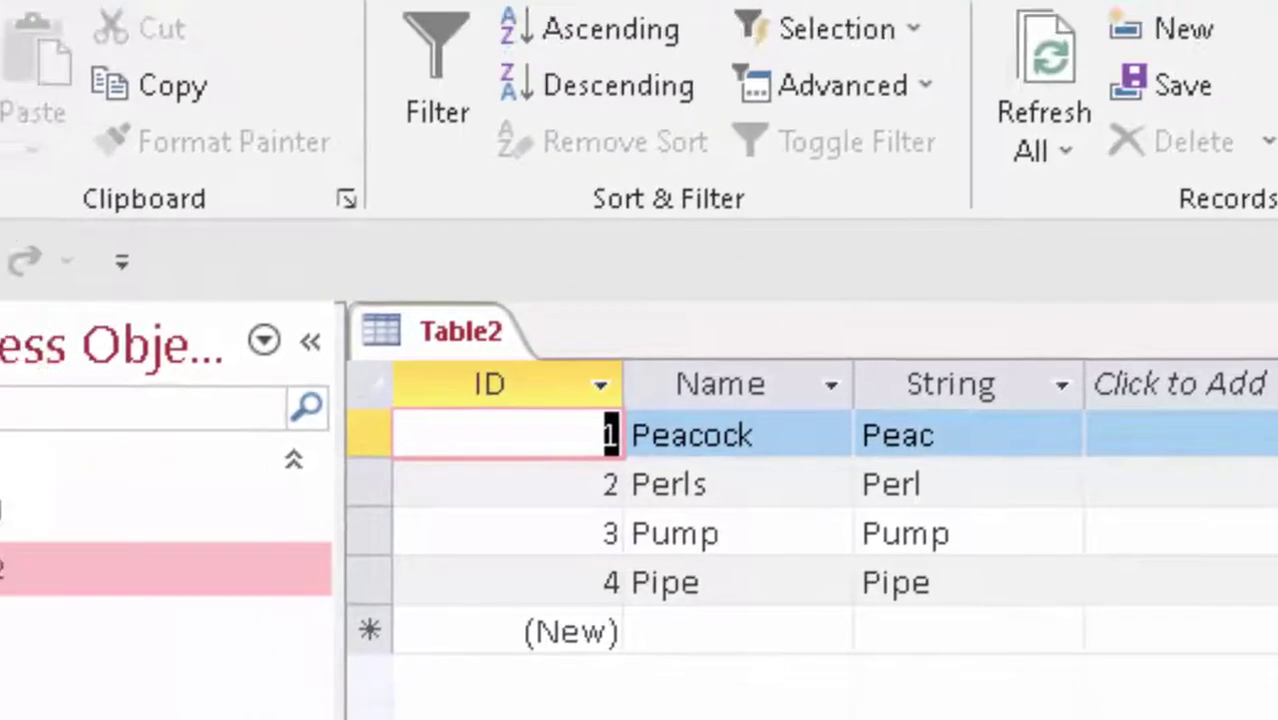
Step: Back in Design view, add a String2 field with the Calculated data type
click(70, 310)
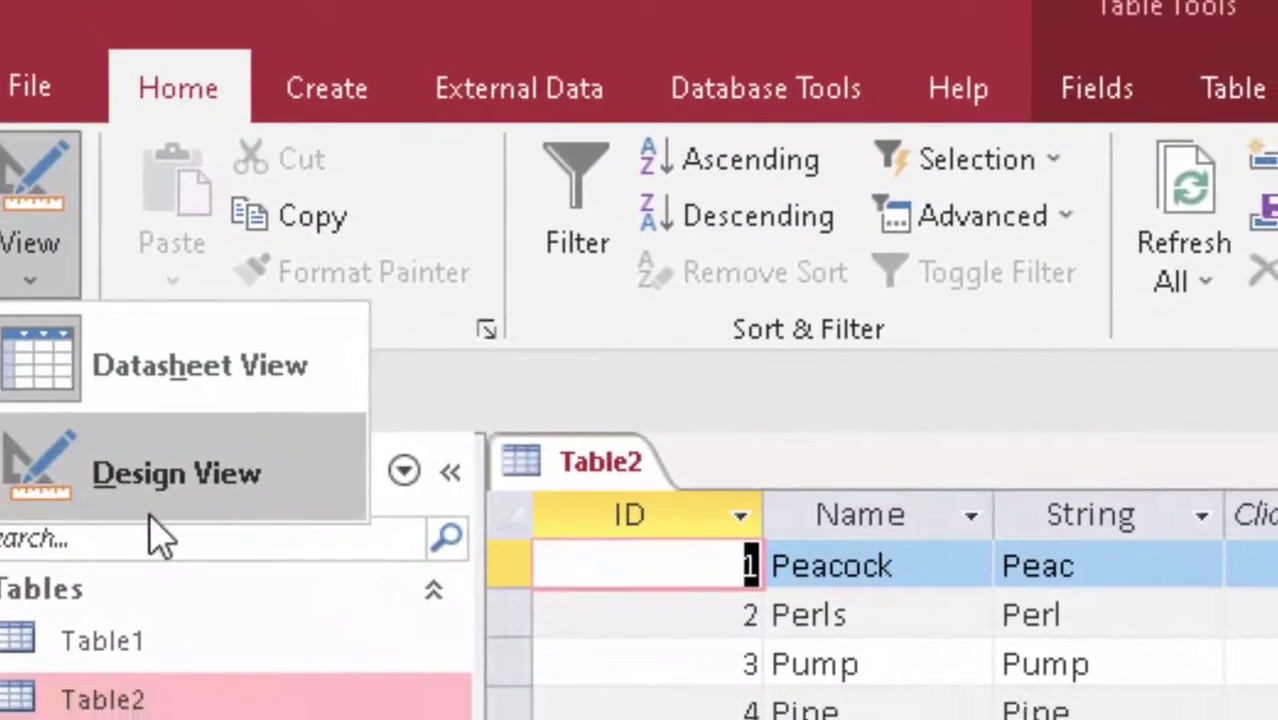
click(240, 497)
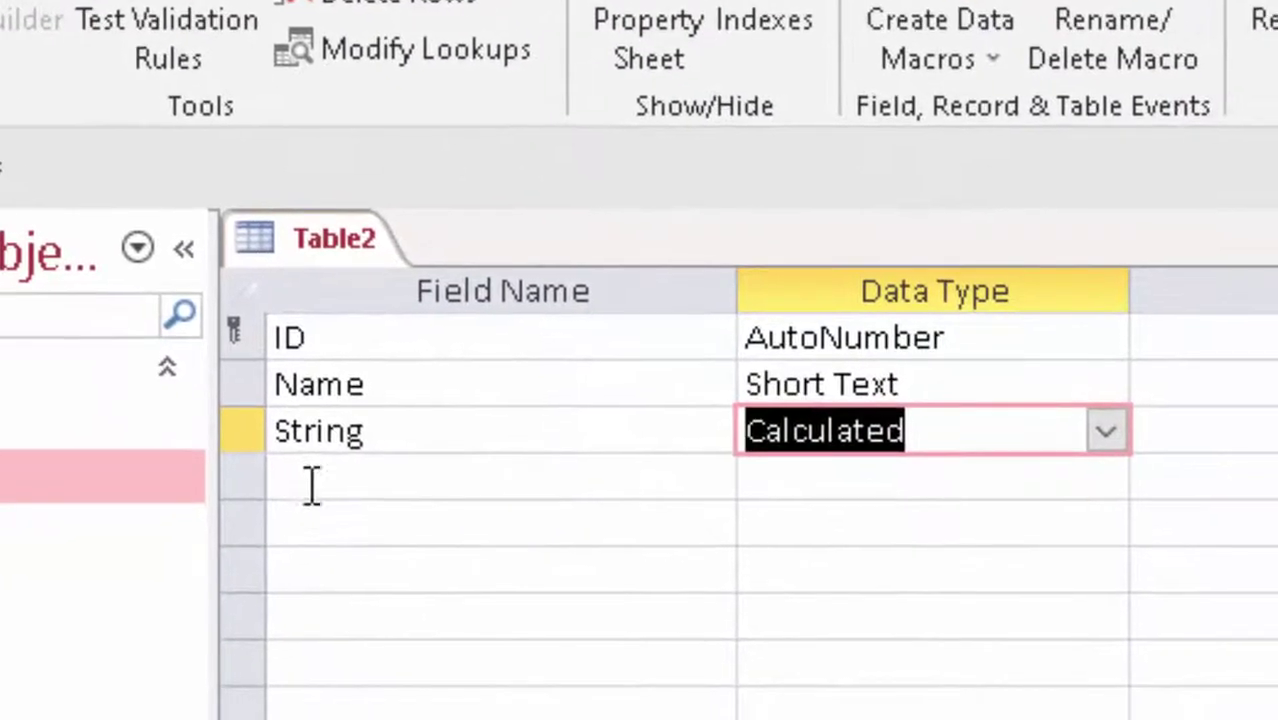
click(312, 480)
text(S)
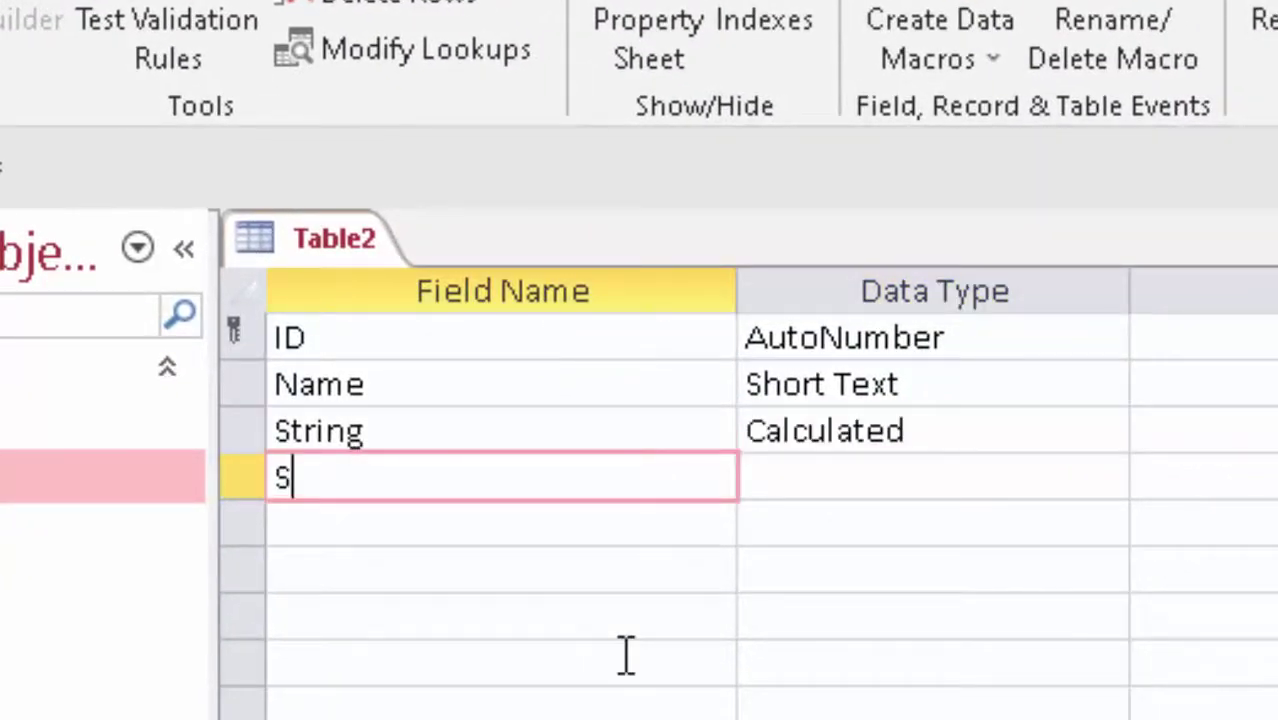
text(tring)
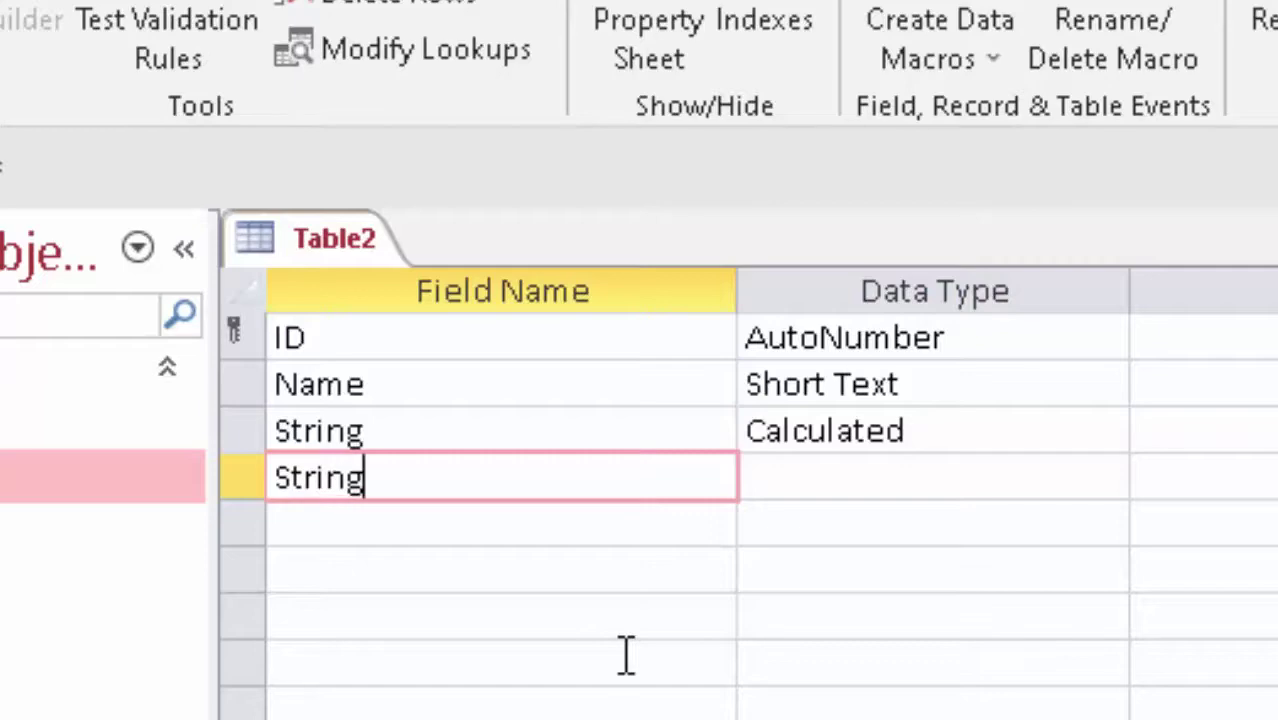
text(2)
click(833, 462)
click(990, 246)
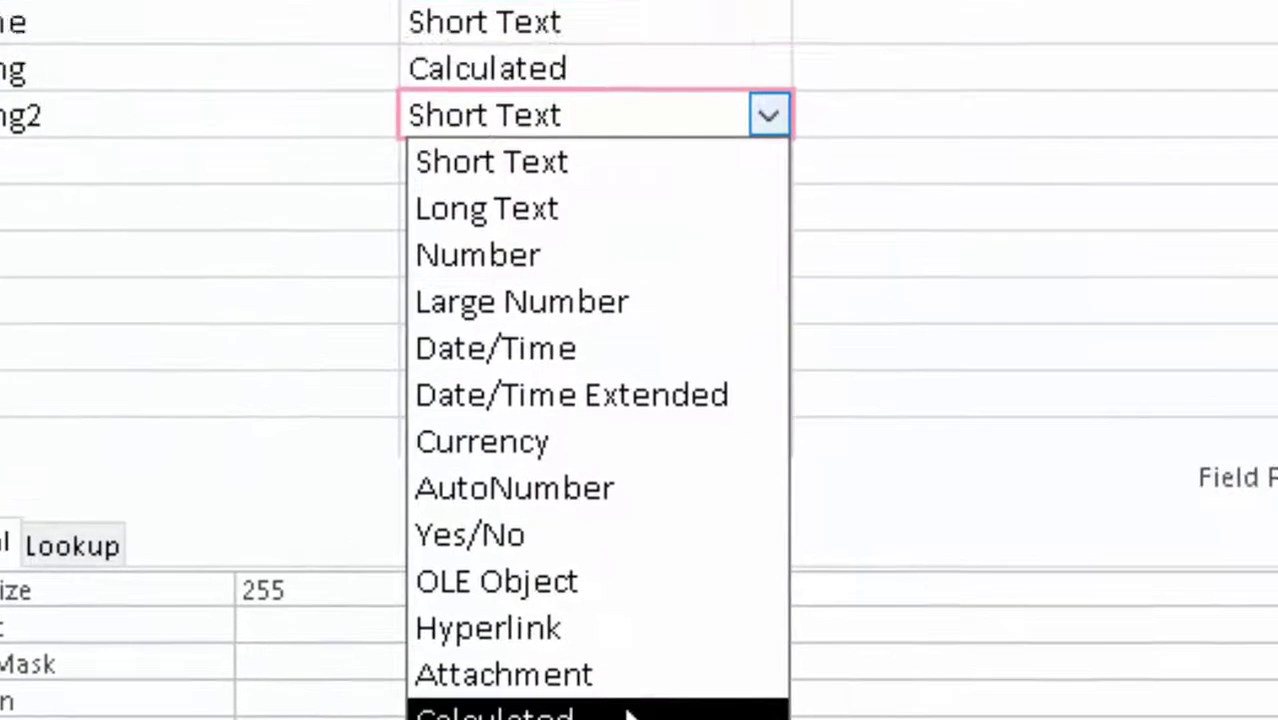
click(790, 719)
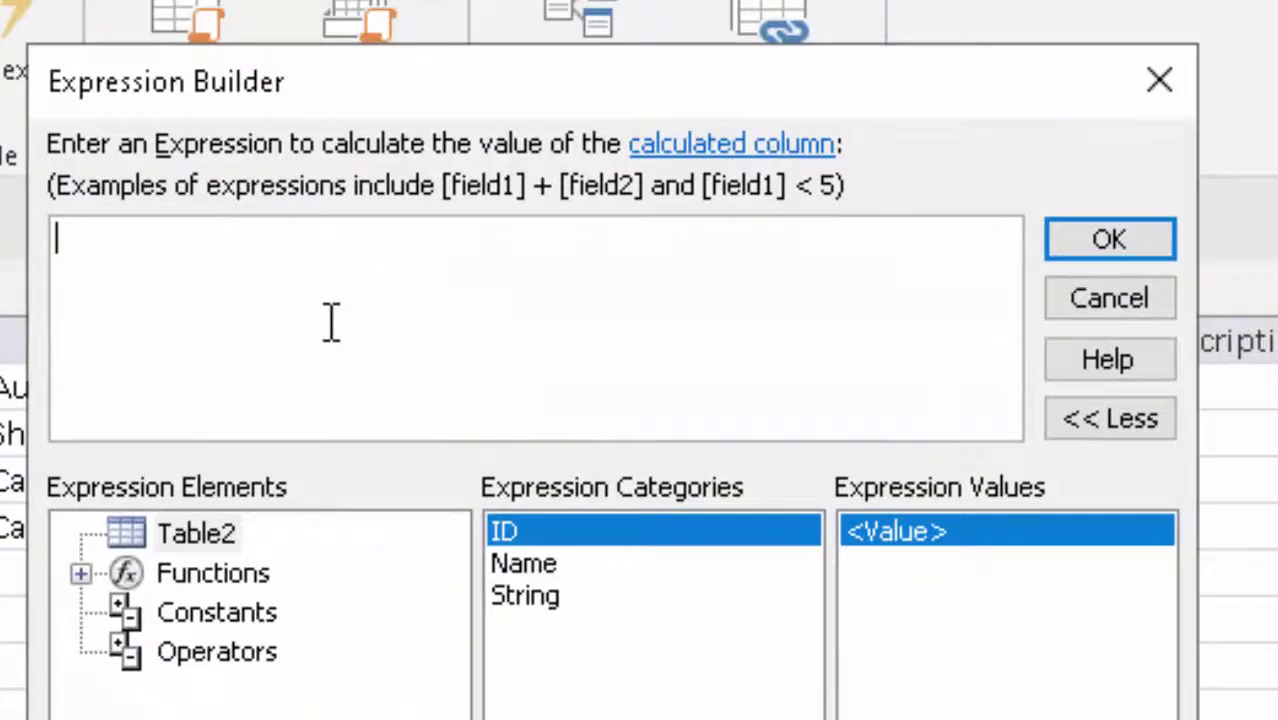
Step: Build String2's expression Mid([Name],2,2), removing the duplicated bracket
text(m)
text(id([)
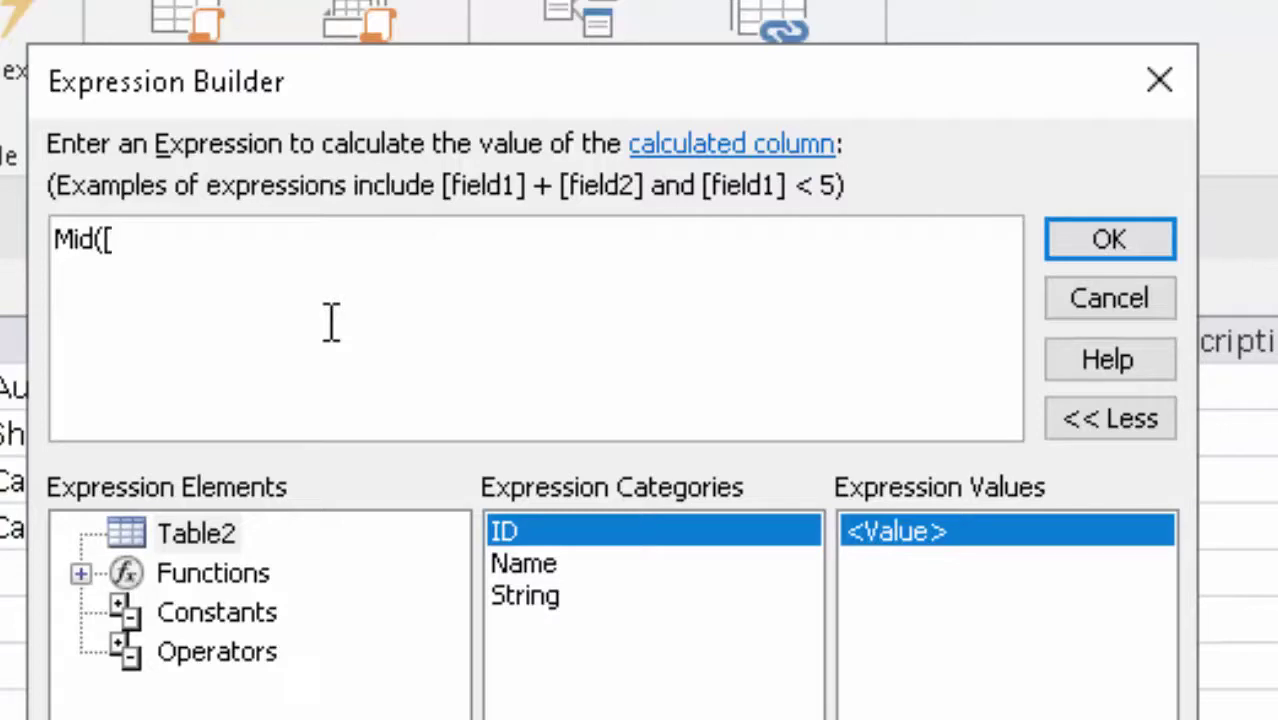
double_click(522, 566)
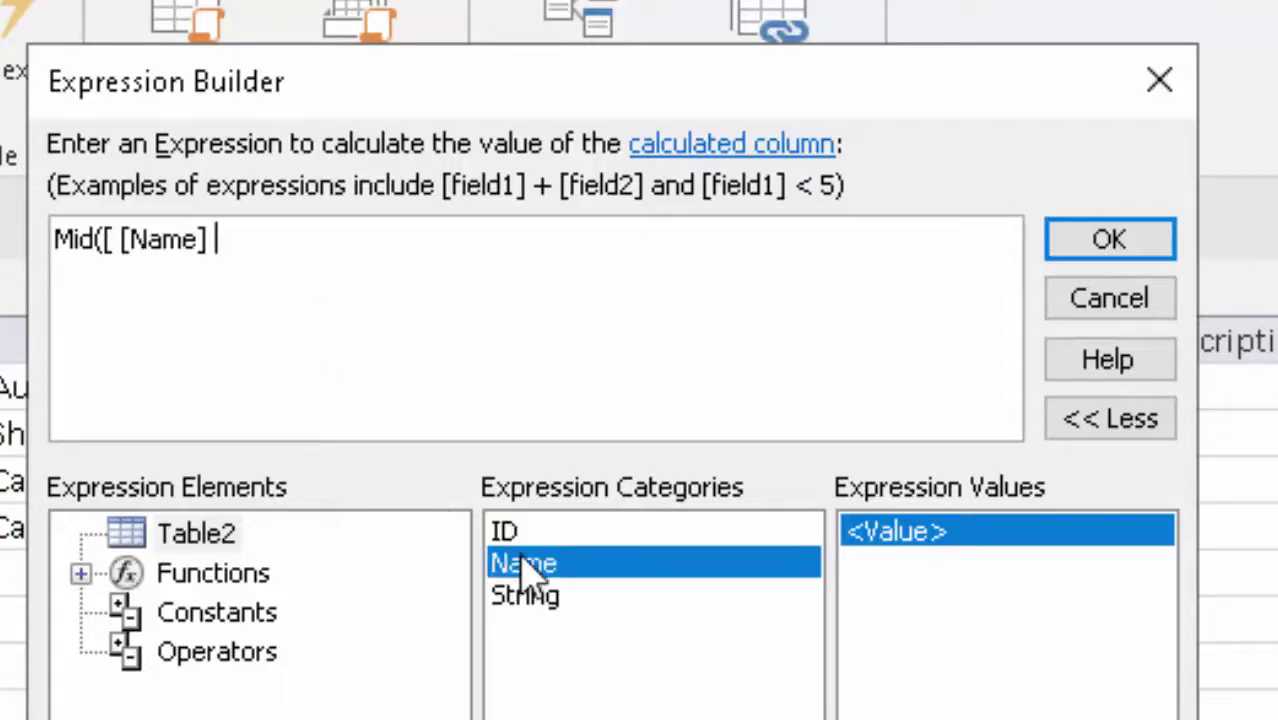
click(125, 240)
key(BackSpace)
key(BackSpace)
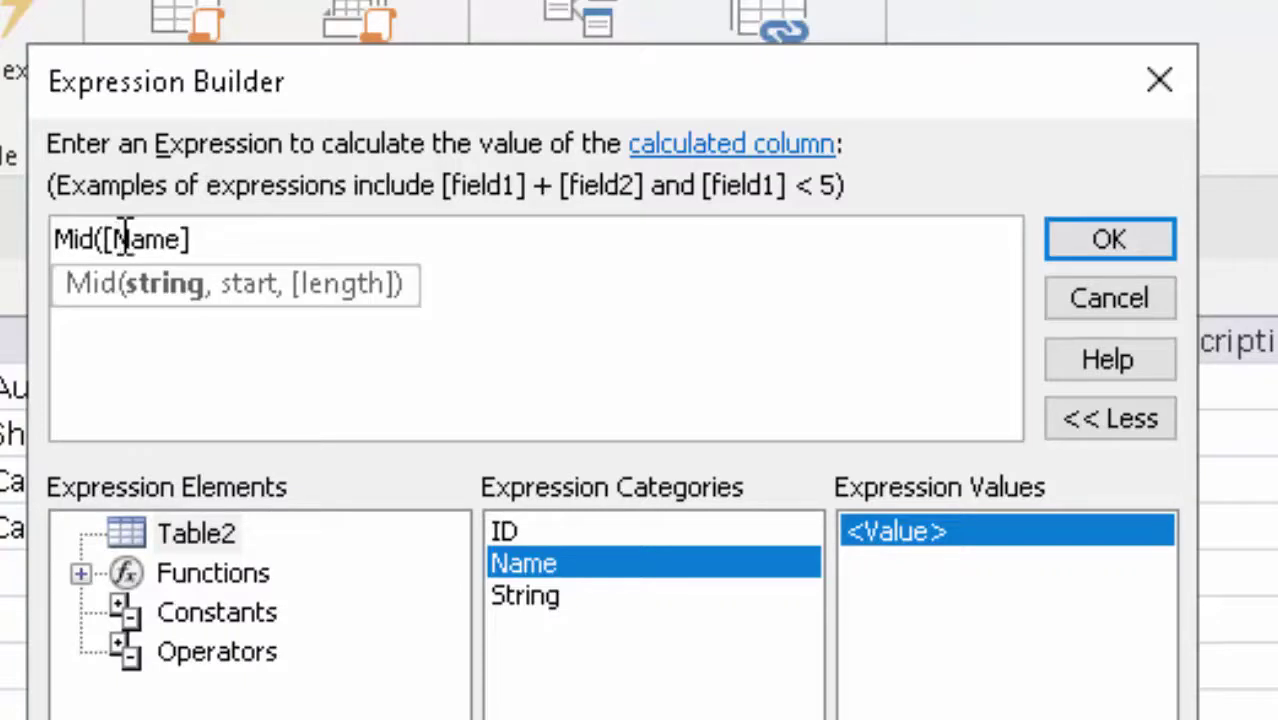
click(228, 250)
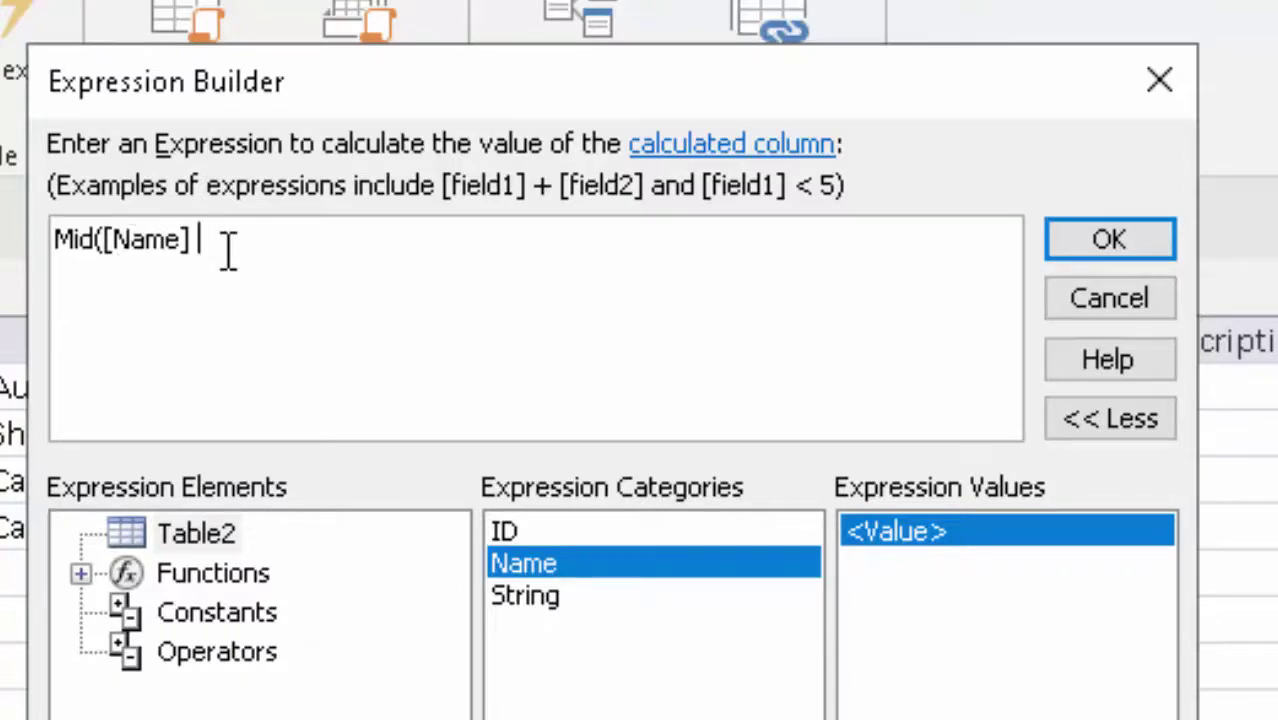
text(,)
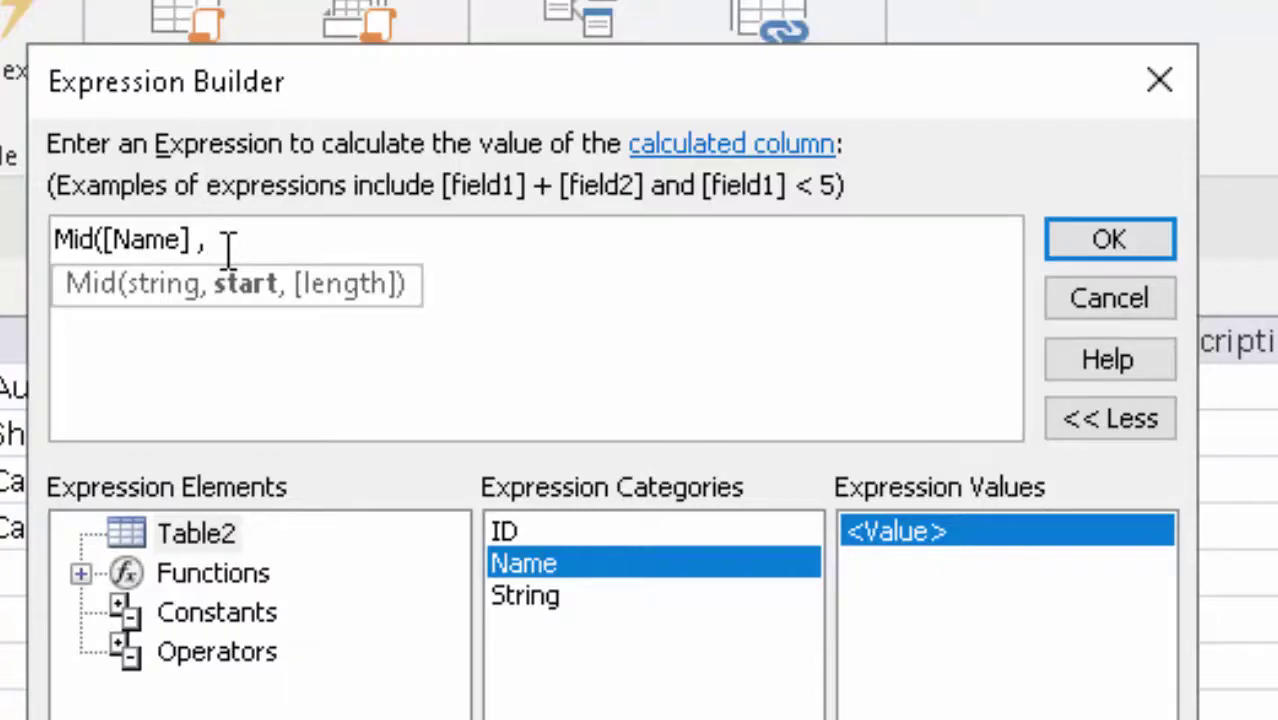
text(2)
text(,2)
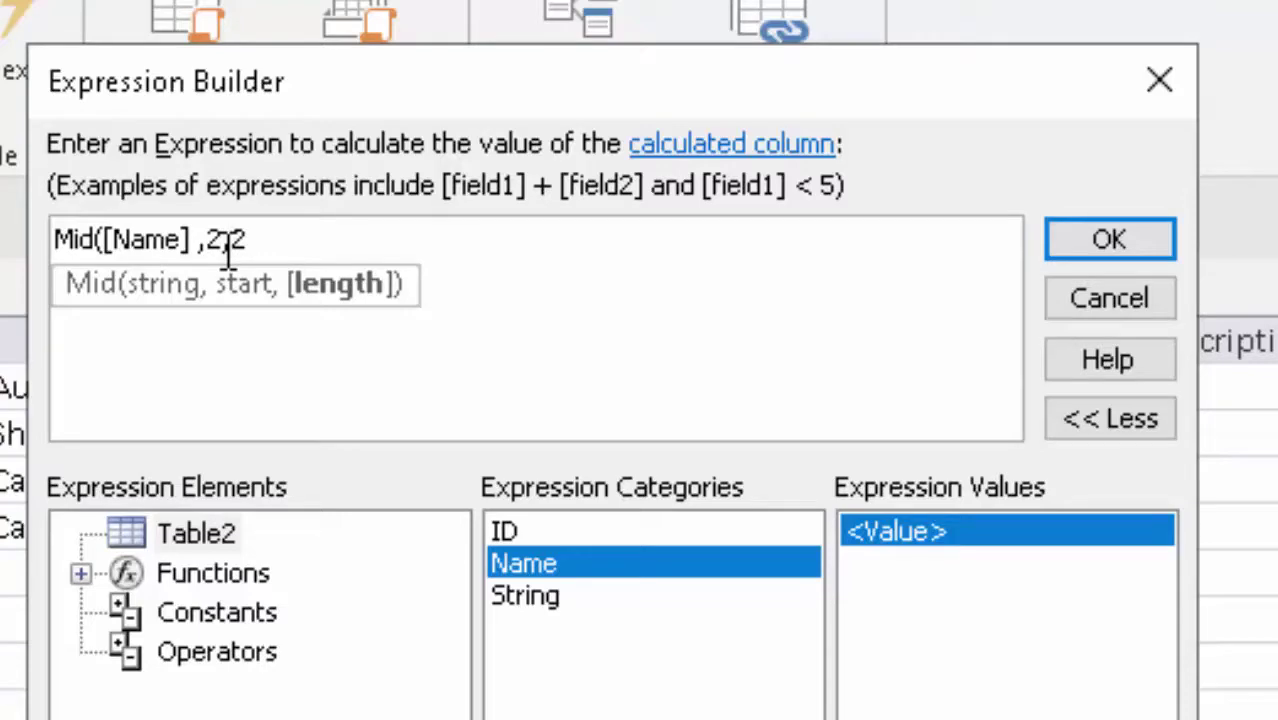
text())
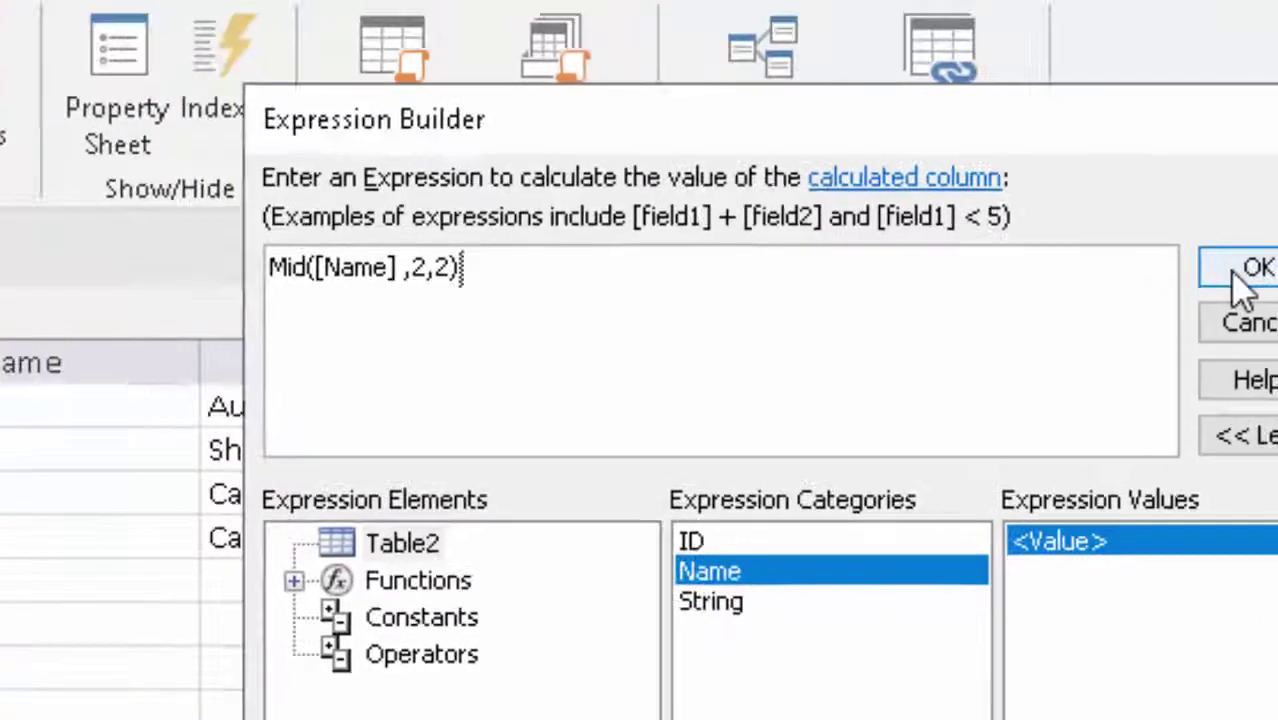
Step: Accept String2's expression and save Table2 to see ea, er, um and ip in the datasheet
click(1105, 242)
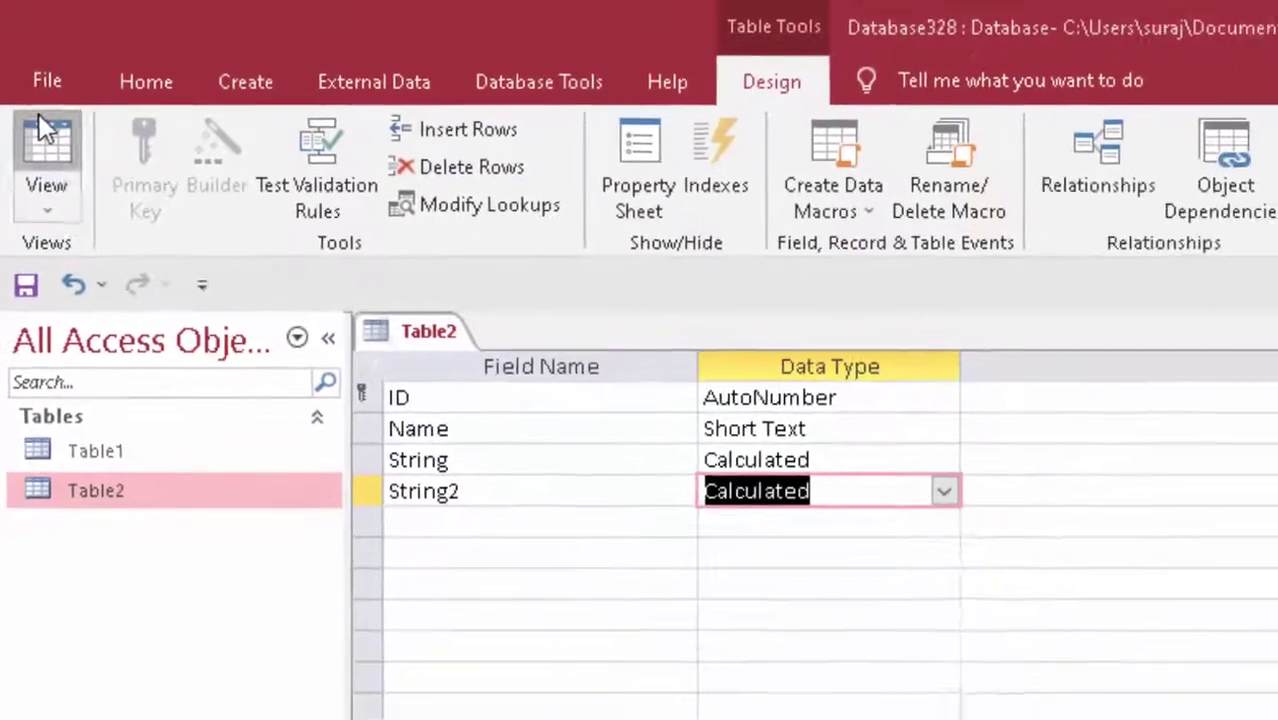
click(41, 140)
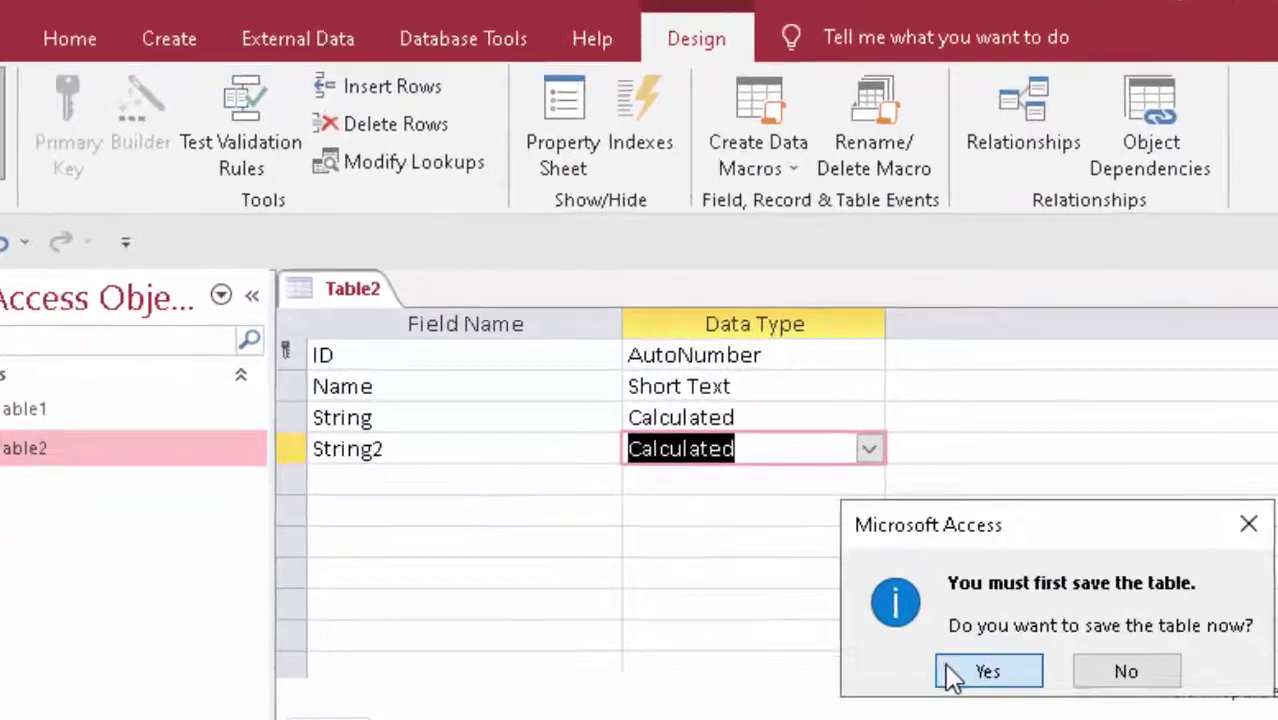
click(932, 631)
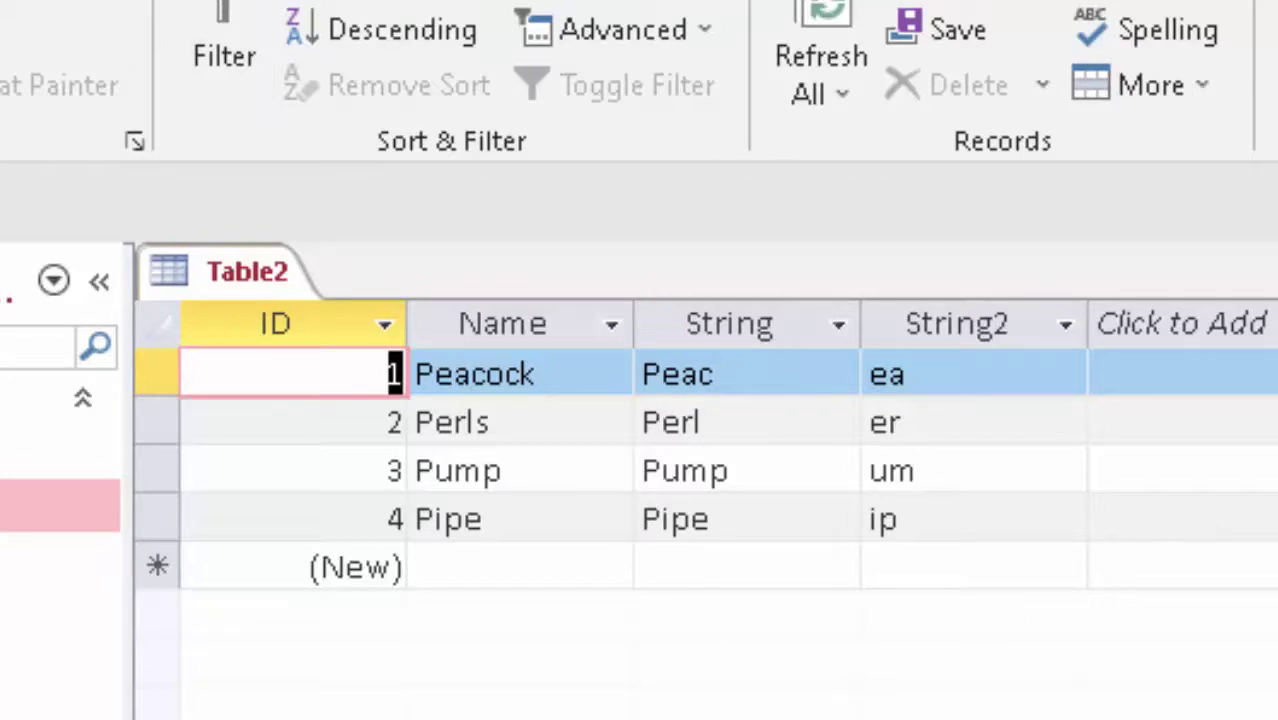
click(31, 196)
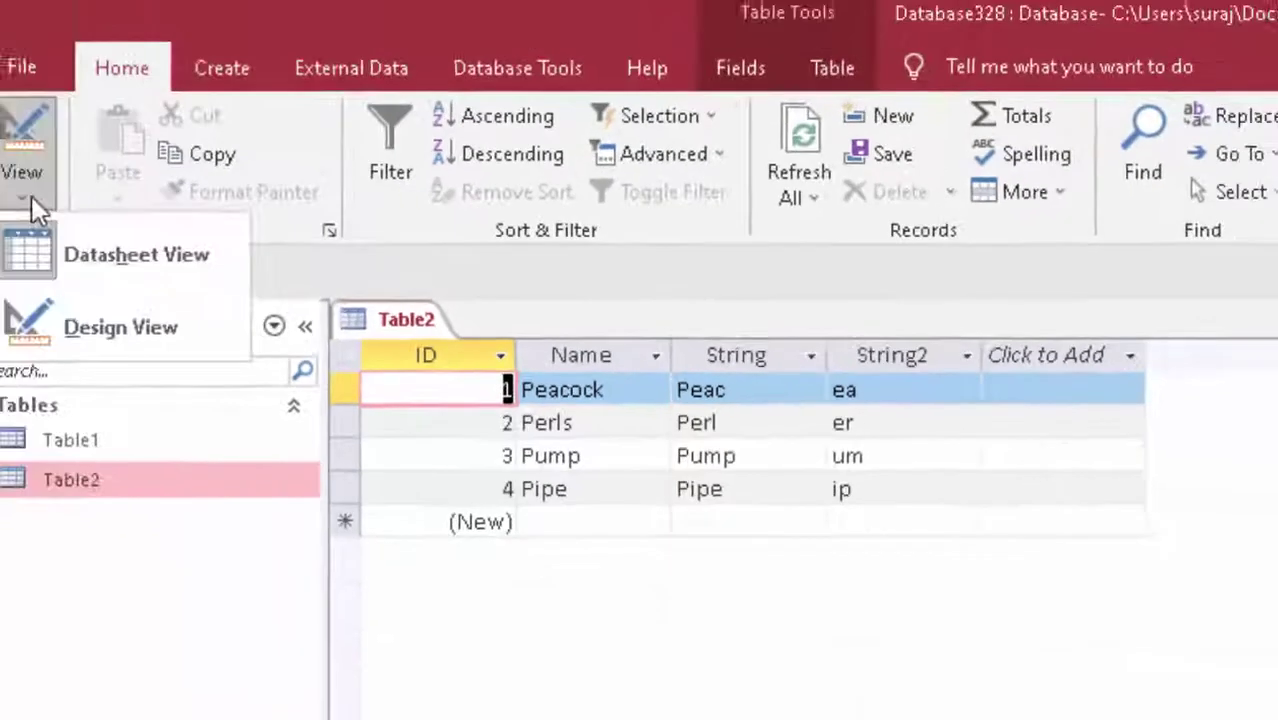
Step: Return to Design view and add String3 below String2 as a Calculated field
click(115, 340)
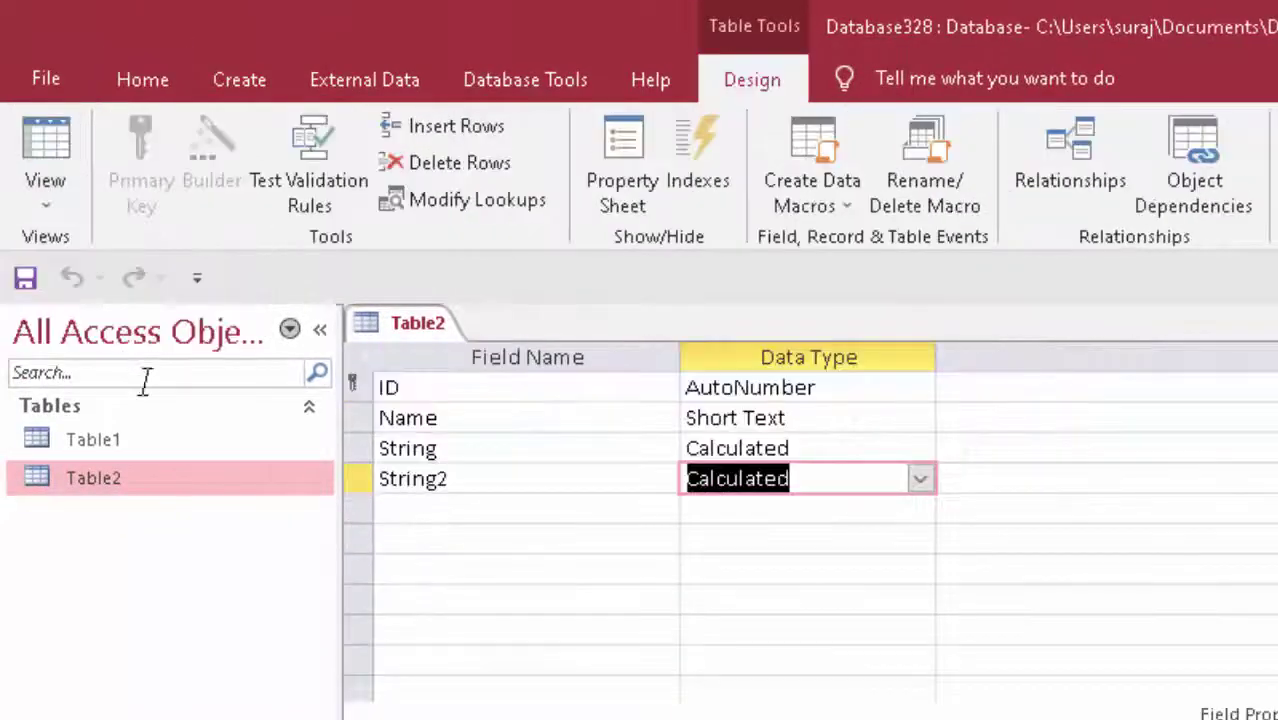
click(403, 507)
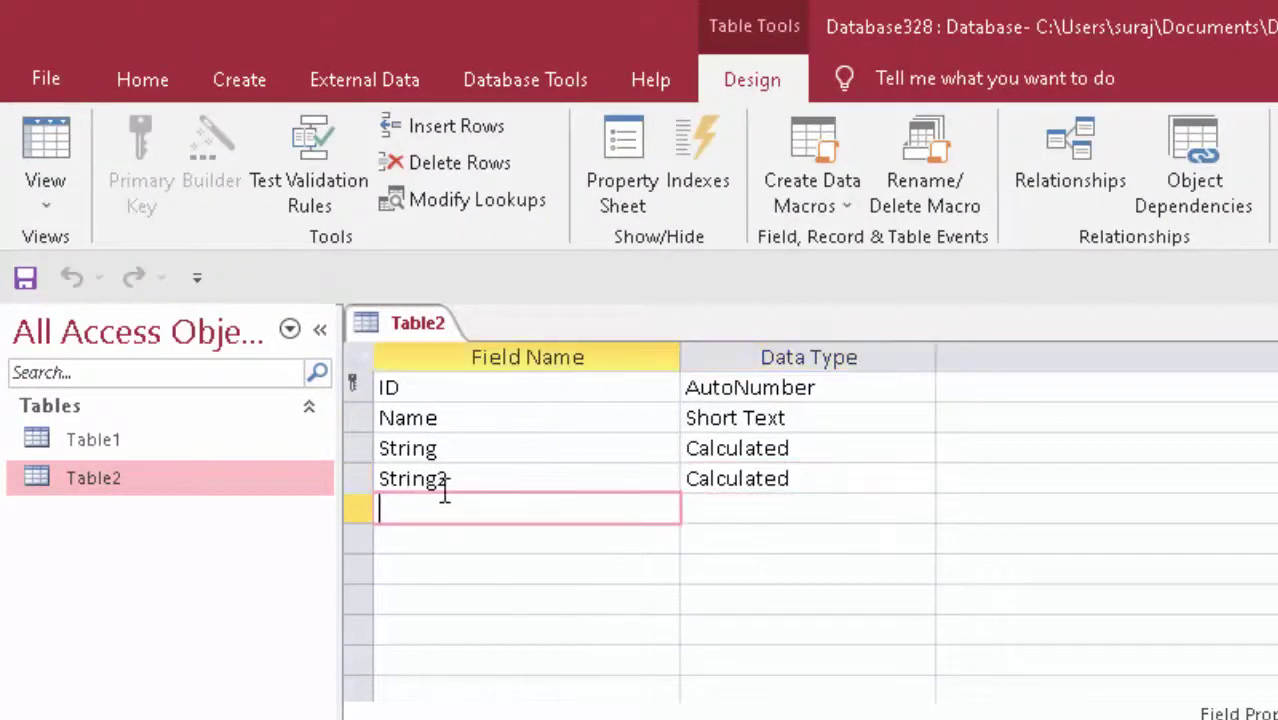
text(Strin)
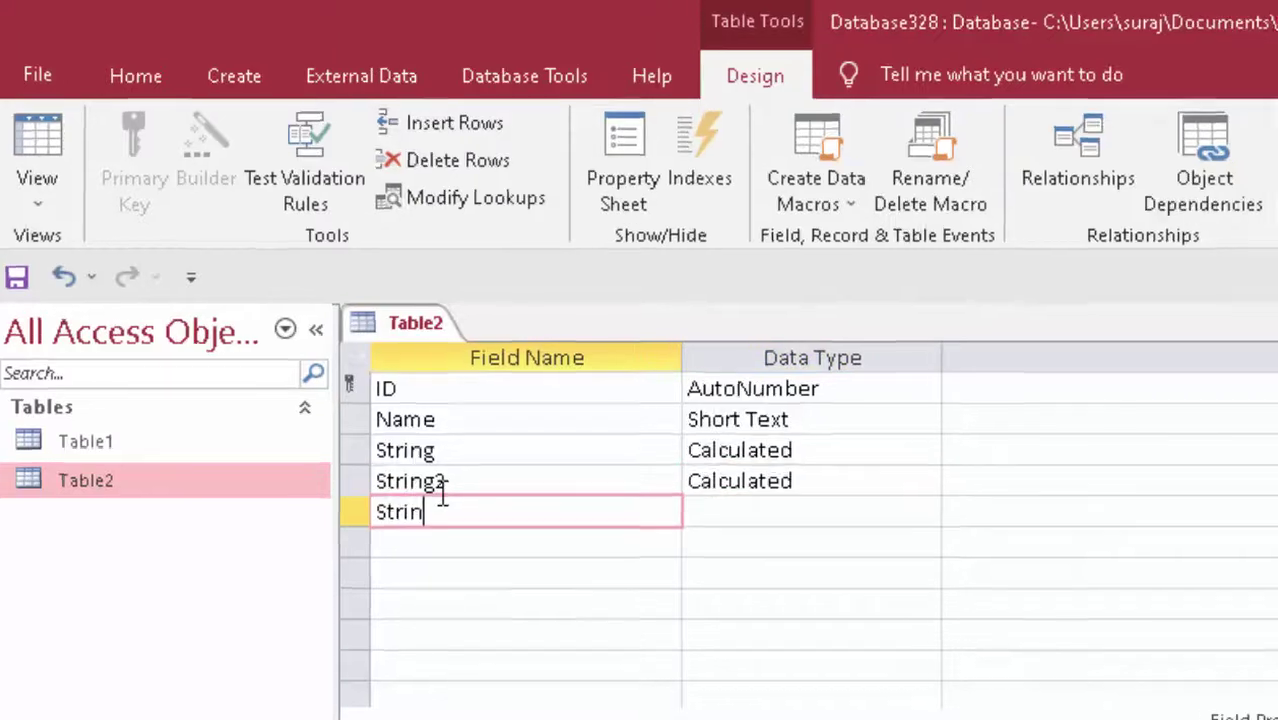
text(g3)
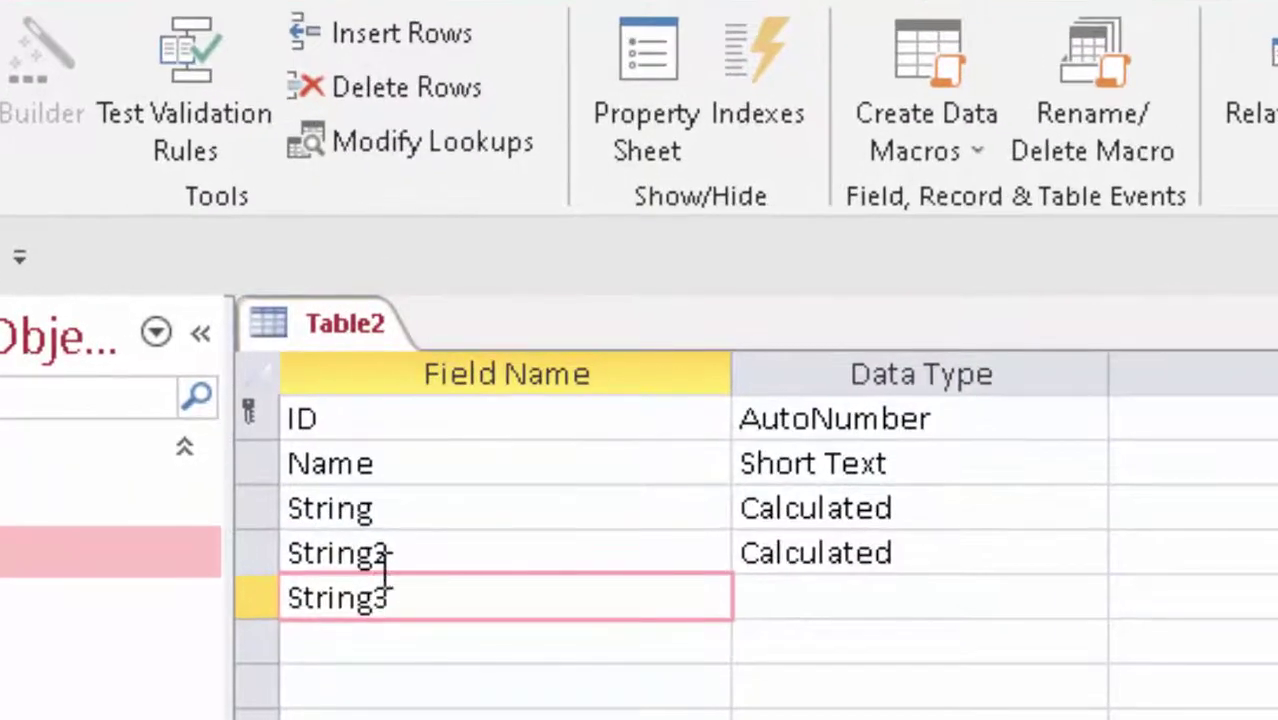
click(916, 599)
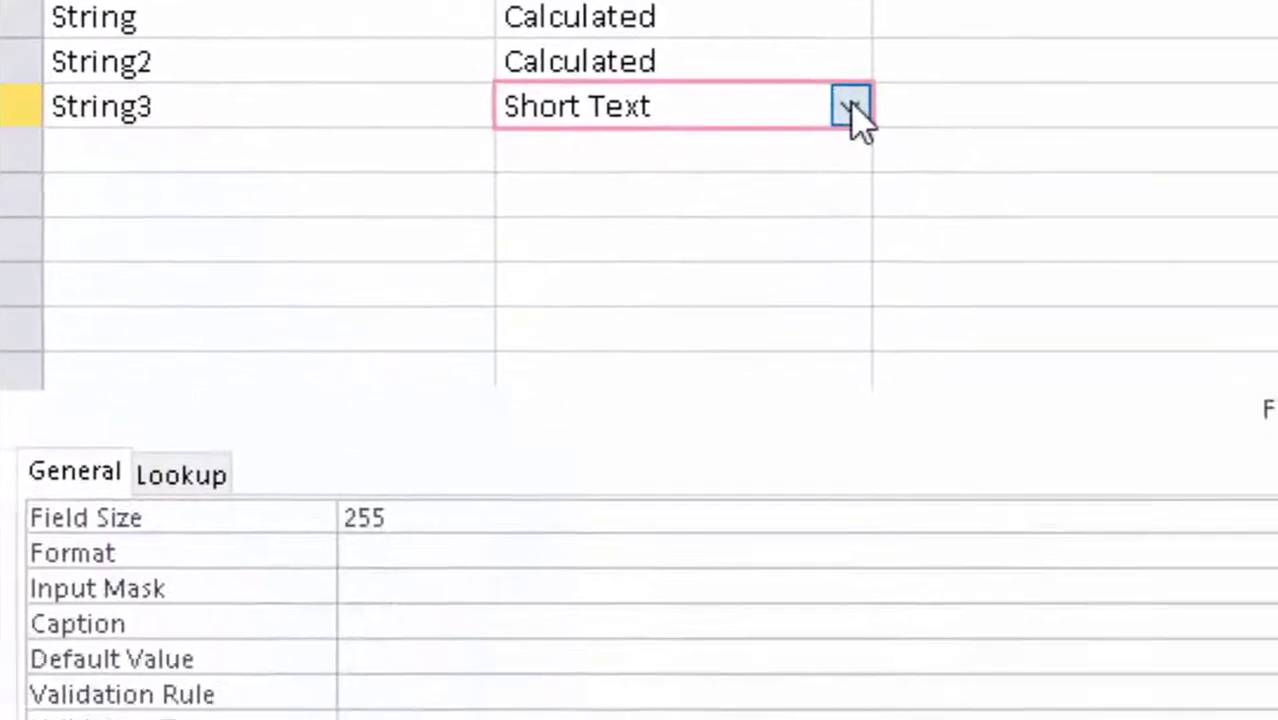
click(852, 108)
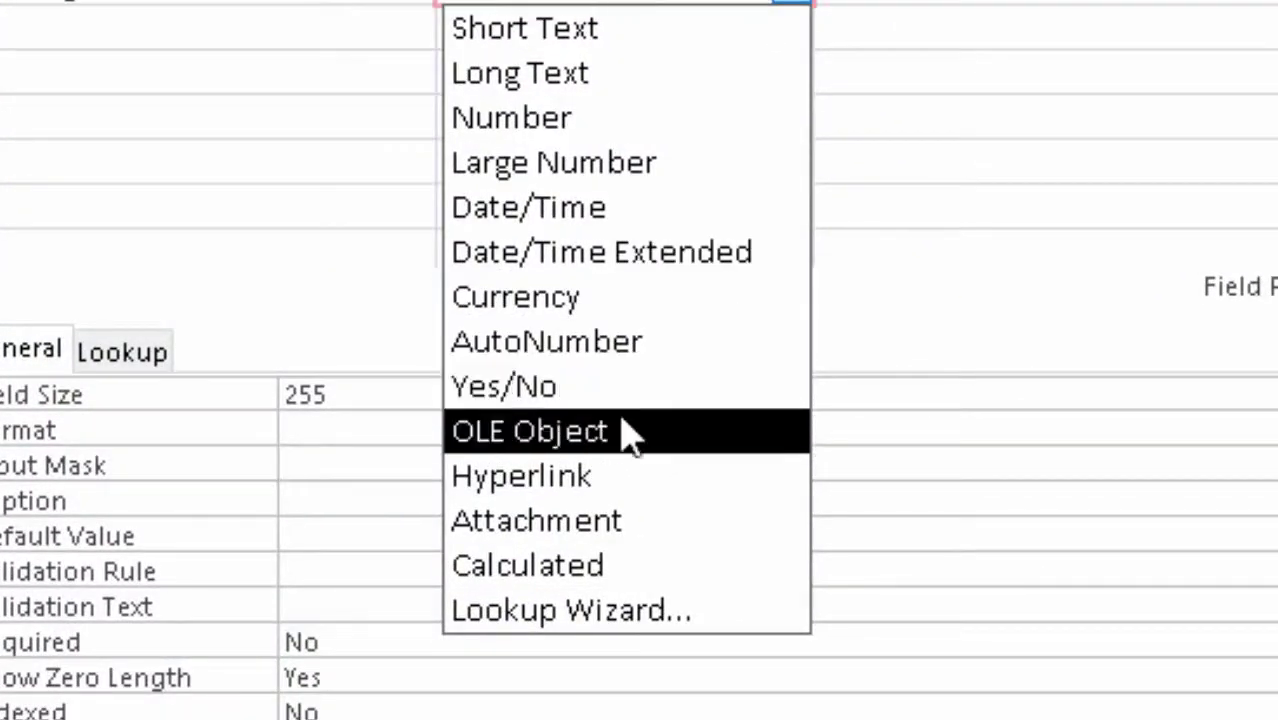
click(612, 575)
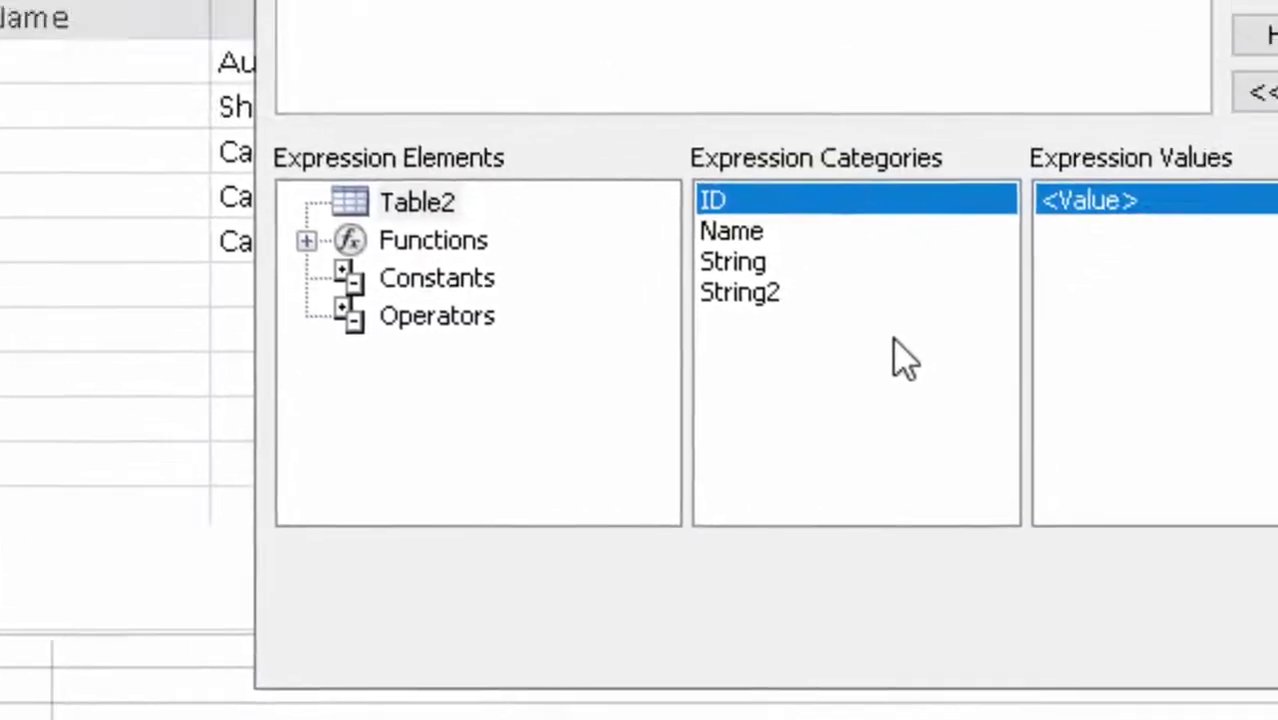
Step: Give String3 the expression Mid([Name],3,-2), accept it, and request Datasheet view
text(mid()
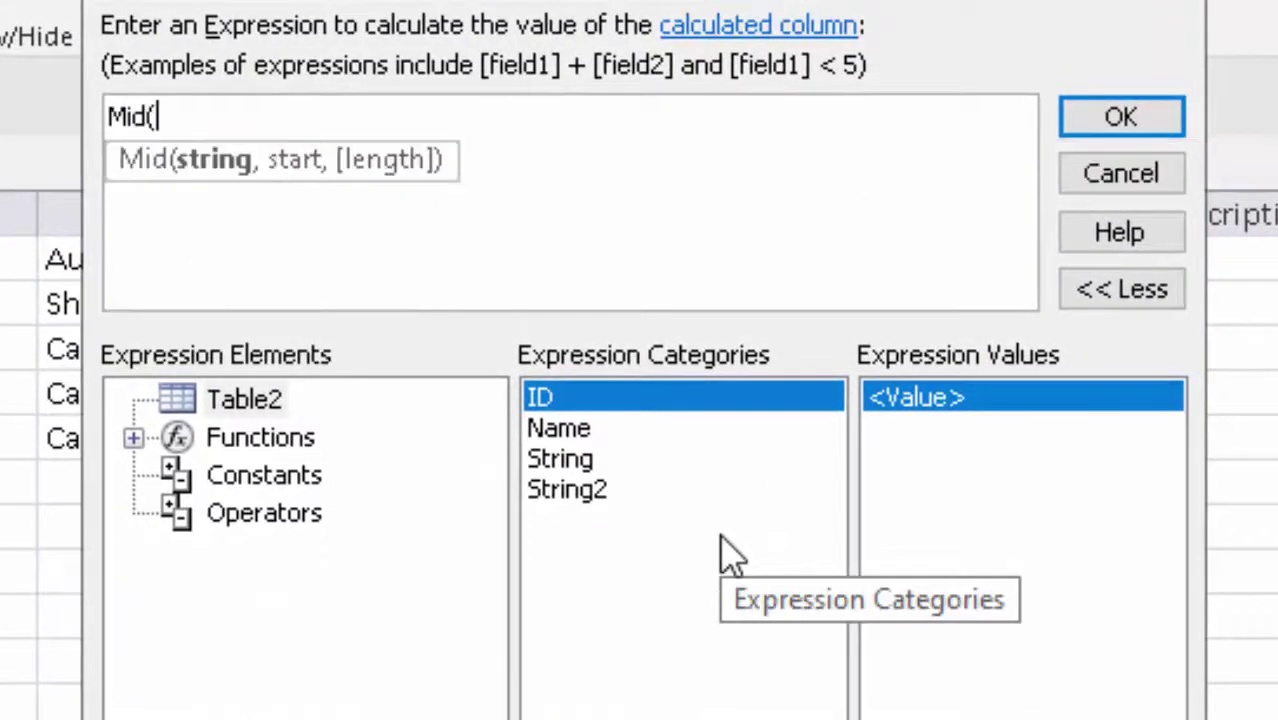
click(551, 428)
double_click(550, 430)
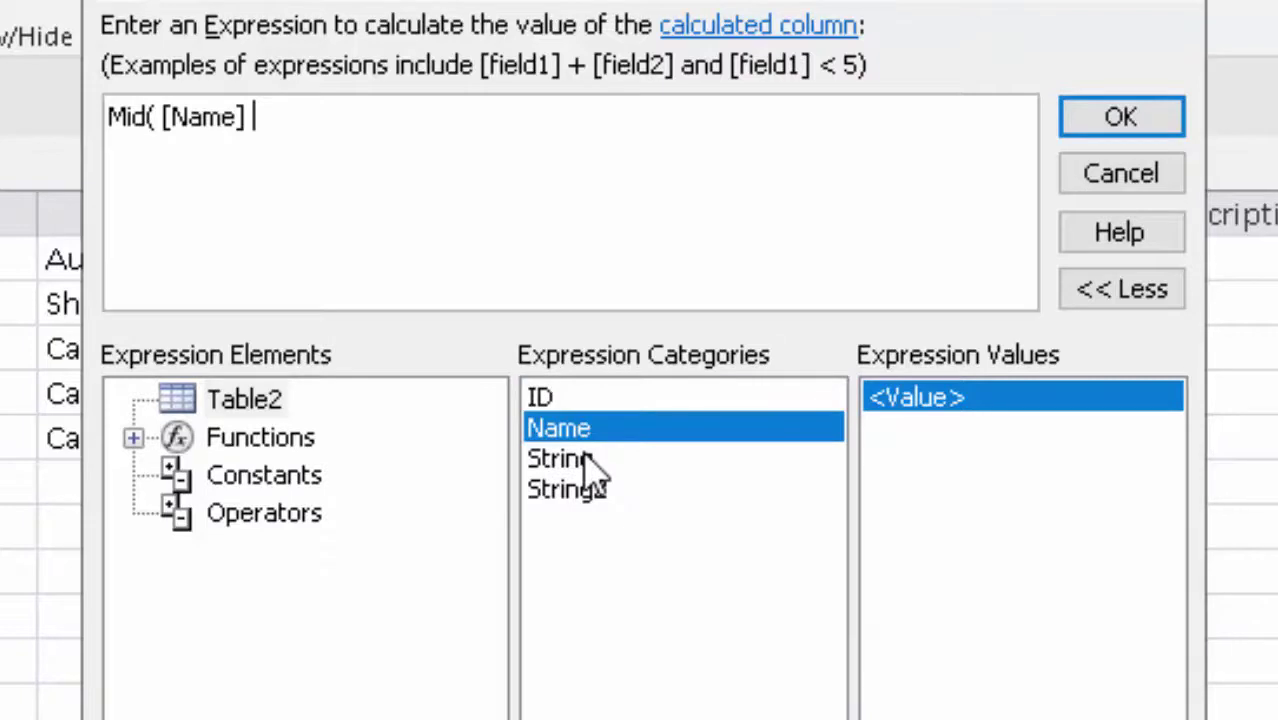
text(,3)
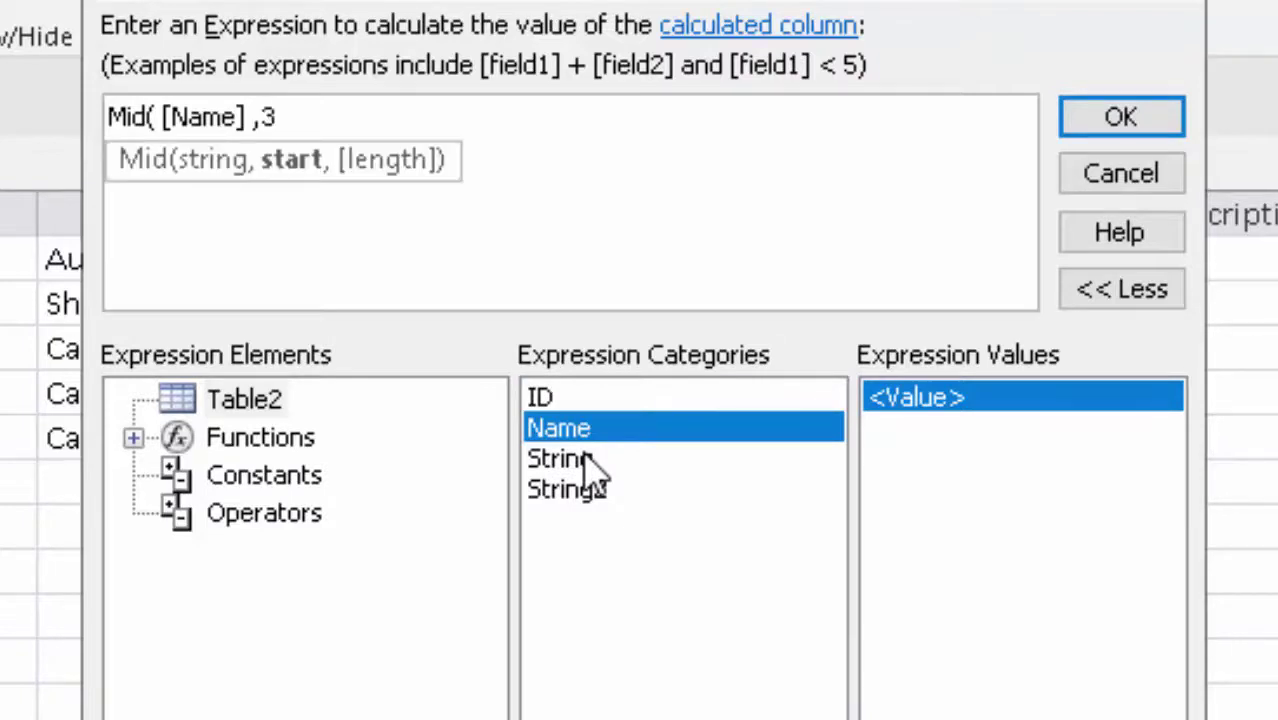
text(,-2)
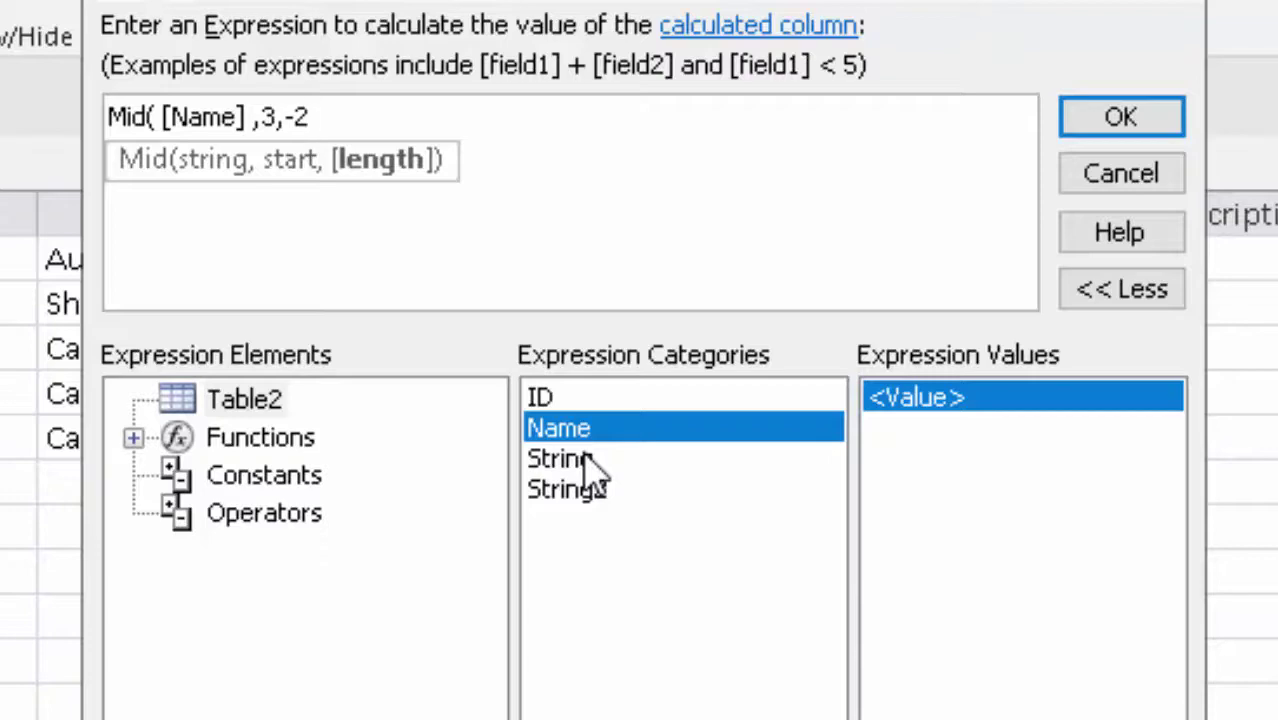
text())
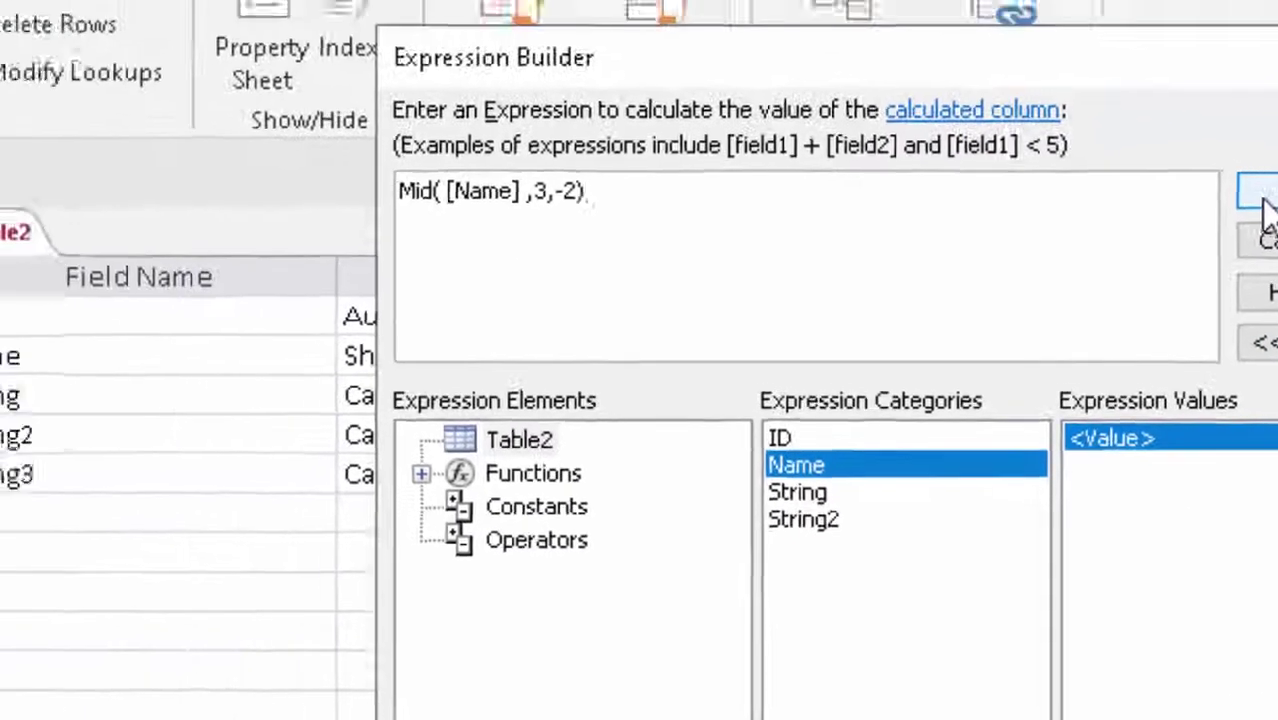
click(1262, 200)
click(45, 135)
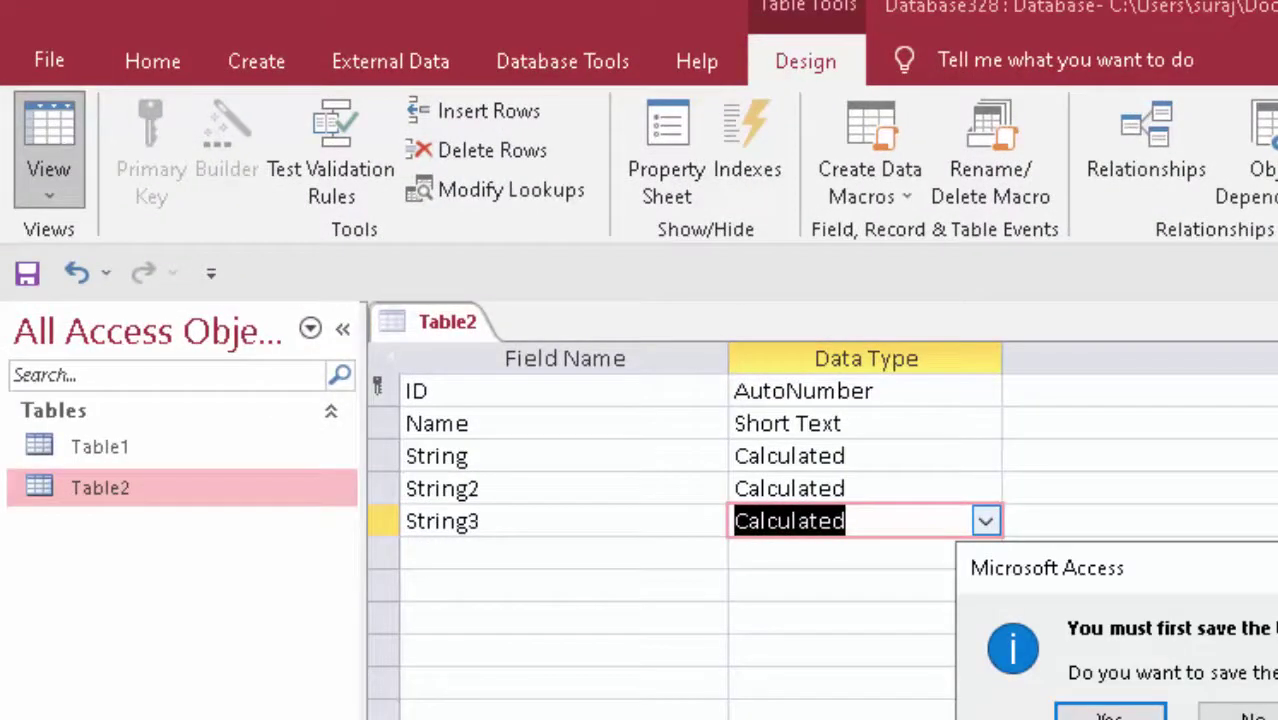
Step: Save Table2, note String3's #Func! errors, and return to Design view
click(1110, 714)
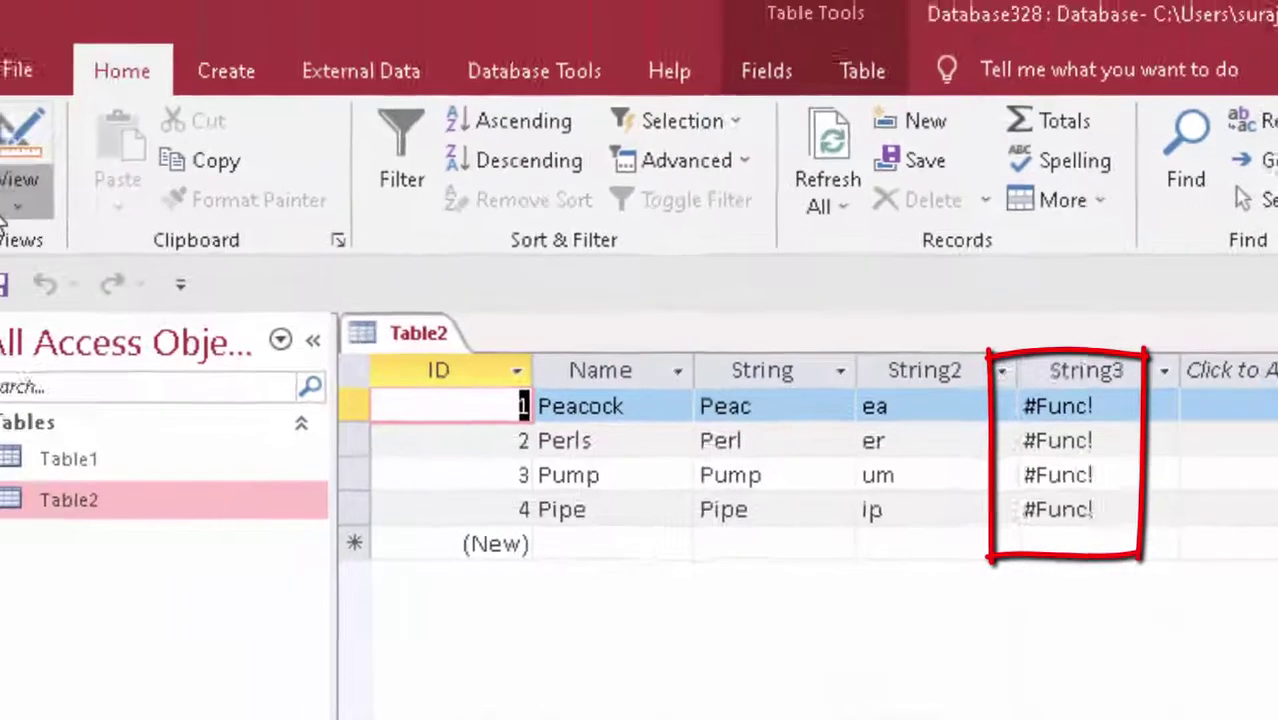
click(48, 200)
click(115, 360)
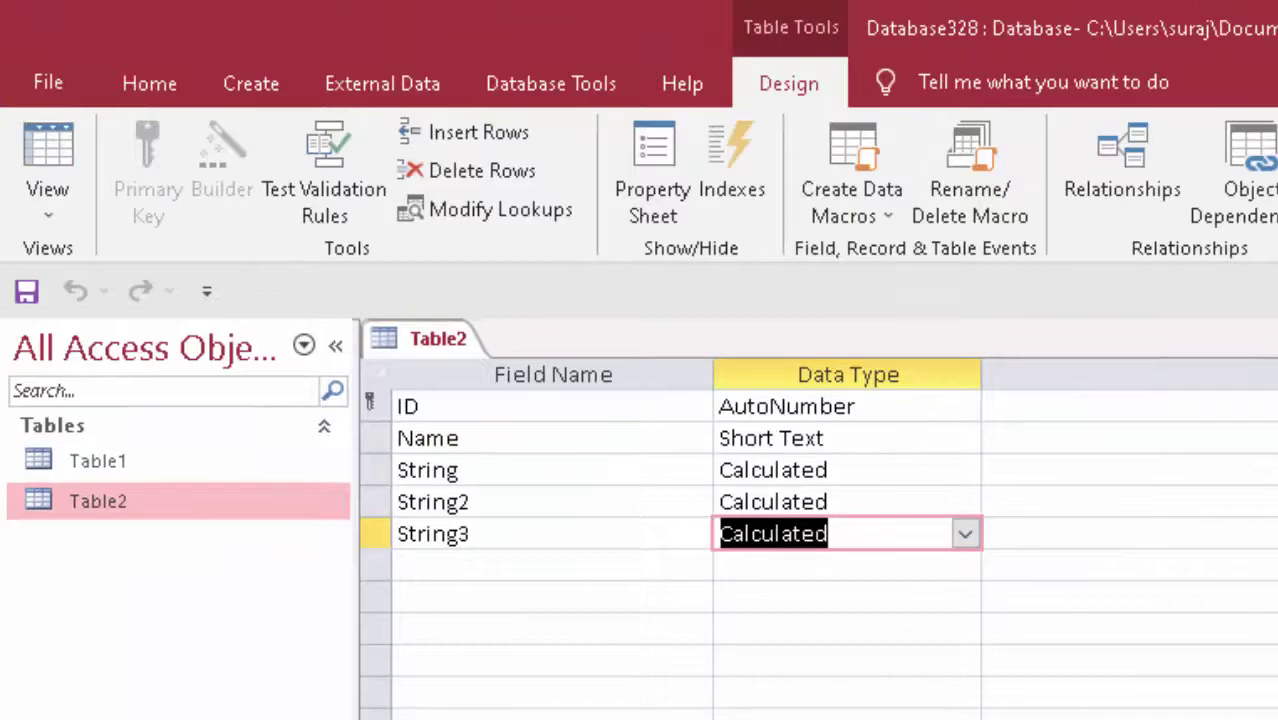
Step: Correct String3's expression to Mid([Name],3,2) and save, showing ac, rl, mp and pe
click(669, 719)
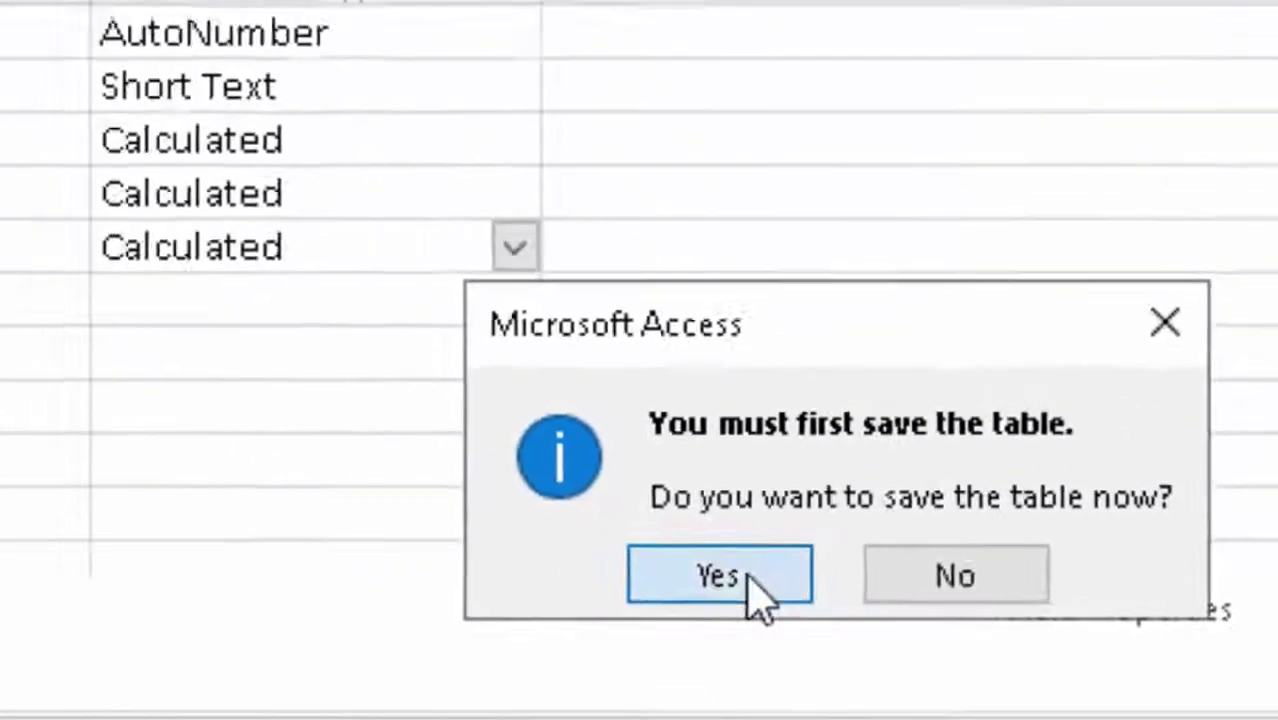
click(747, 594)
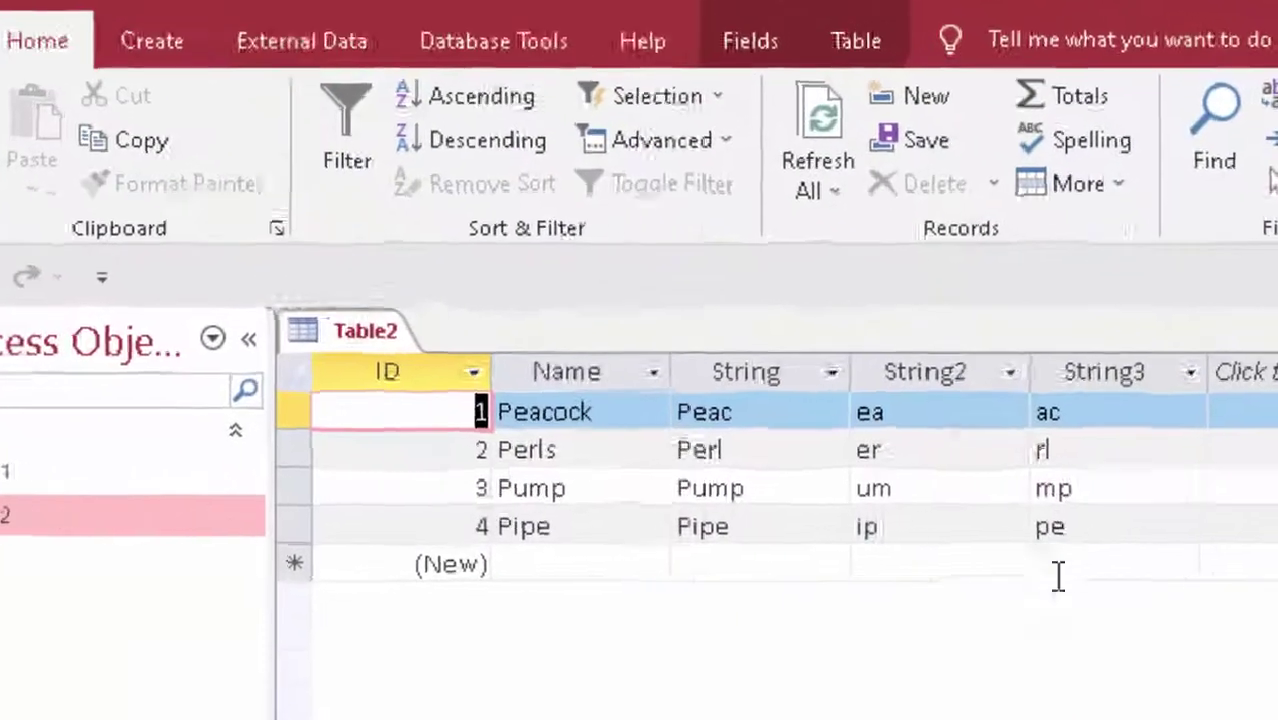